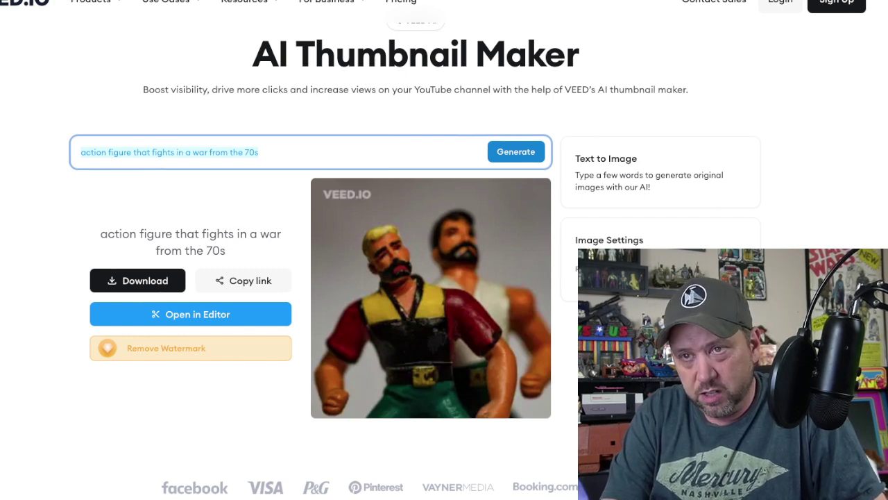
Step: Generate an image from the prompt "Star Wars action figure of Darth Vader from the 70s and a toy space ship"
{"action": "type", "text": "Star Wars acti"}
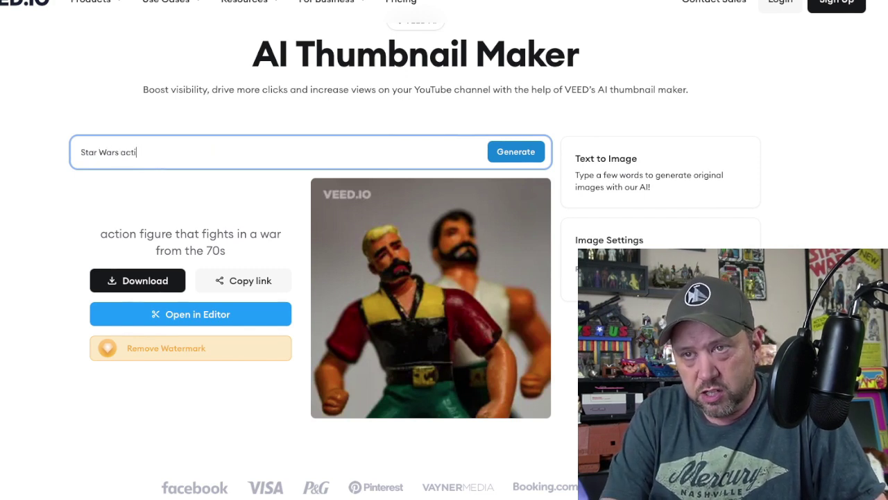
{"action": "type", "text": "on figure of D"}
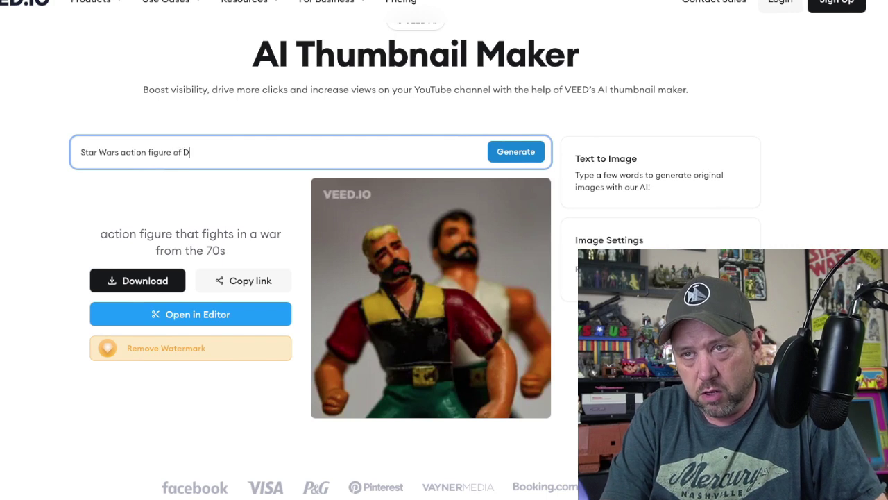
{"action": "type", "text": "arth Vader from the "}
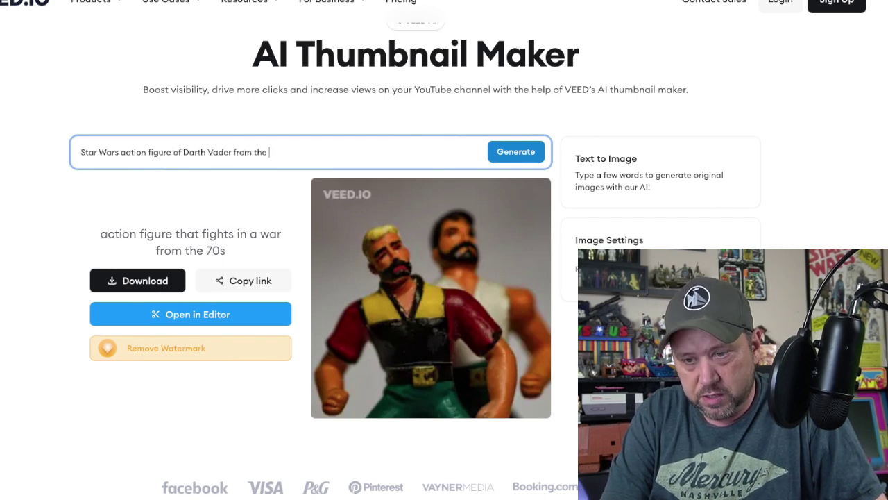
{"action": "type", "text": "70s"}
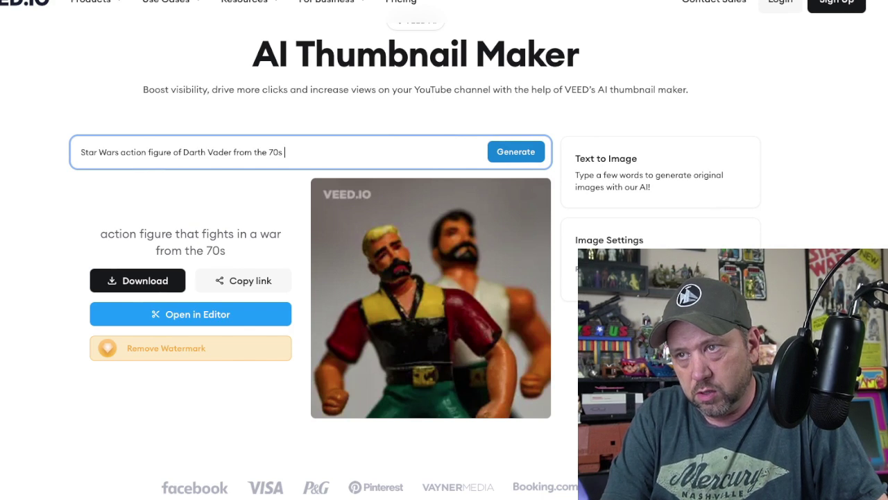
{"action": "type", "text": " and a to"}
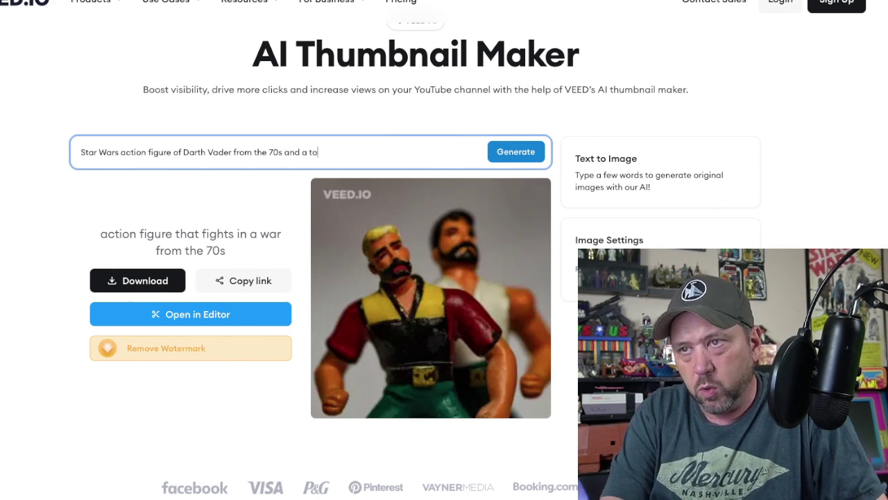
{"action": "type", "text": "y space ship"}
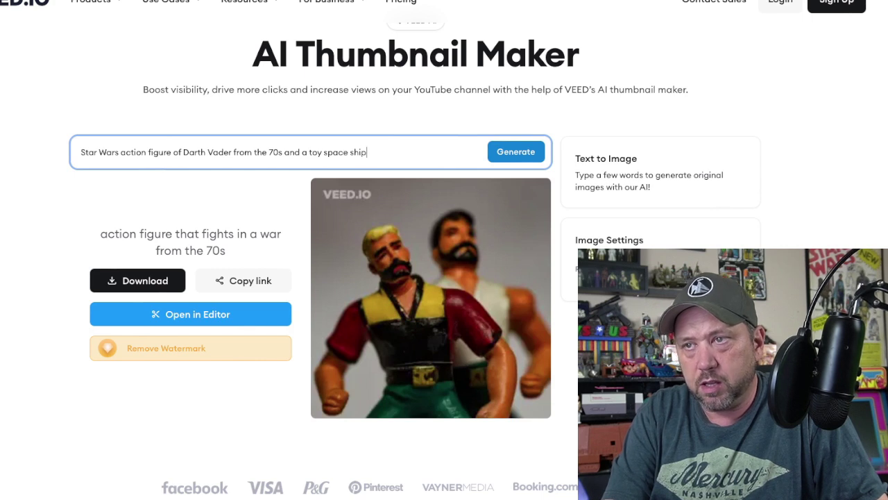
{"action": "key", "text": "Return"}
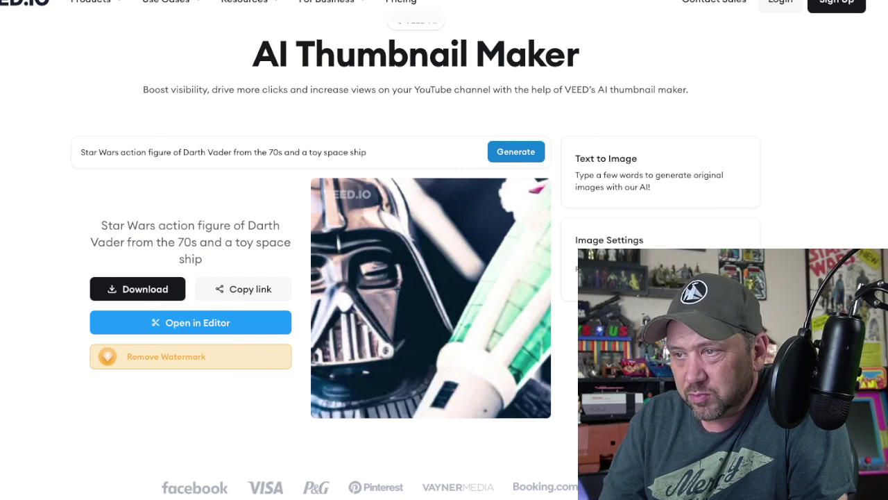
Step: Replace the prompt with "80s style army action figure with big sword" and submit it for image generation
{"action": "scroll", "coordinate": [415, 278], "scroll_direction": "up", "scroll_amount": 1}
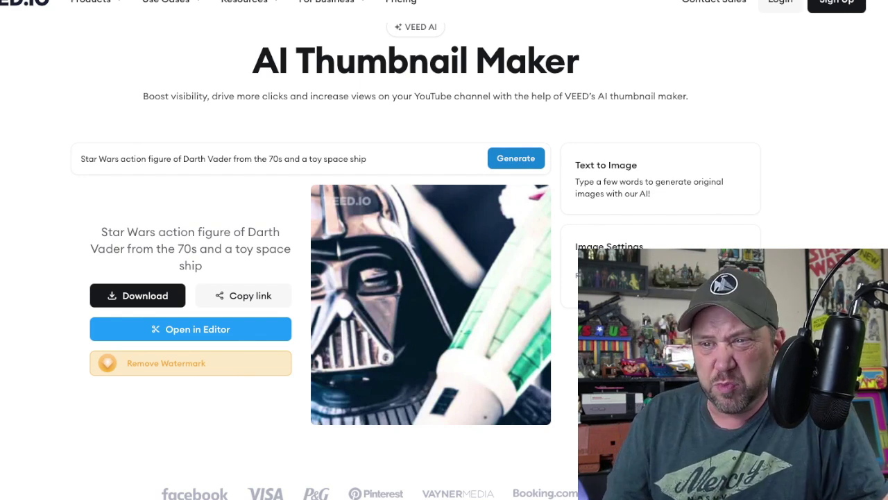
{"action": "triple_click", "coordinate": [230, 158]}
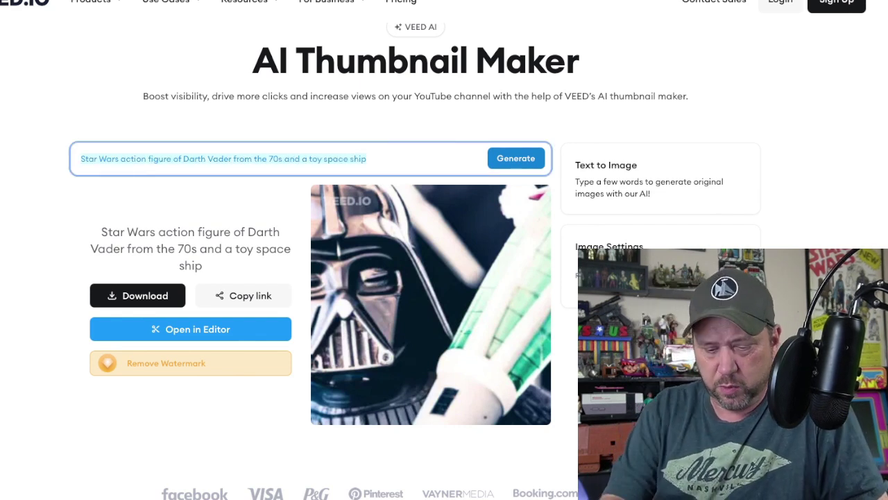
{"action": "type", "text": "80s style army action figure "}
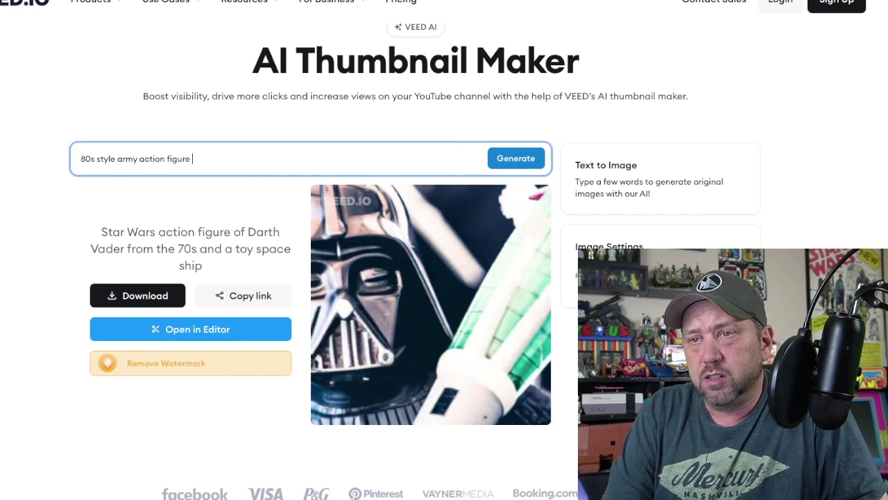
{"action": "type", "text": "with big"}
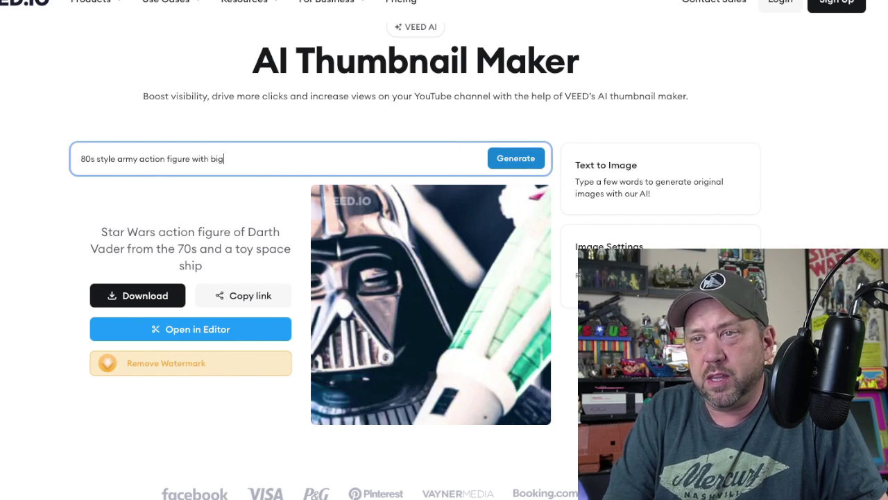
{"action": "type", "text": " sword"}
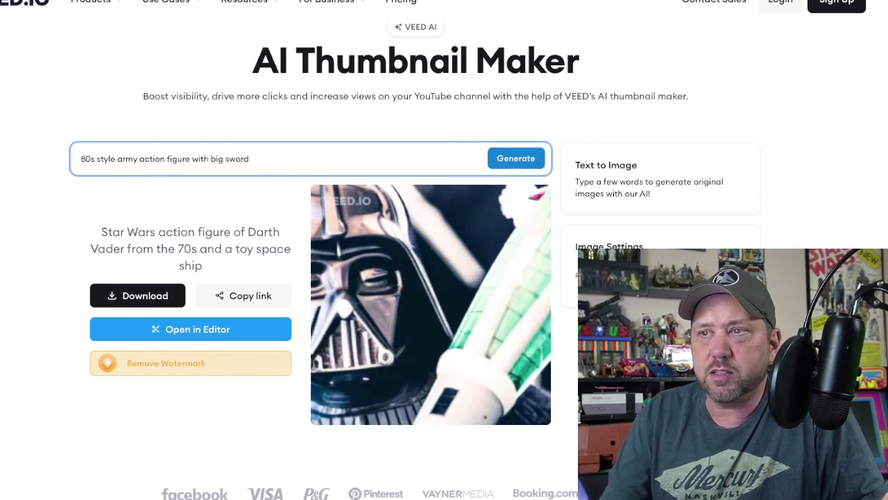
{"action": "key", "text": "Return"}
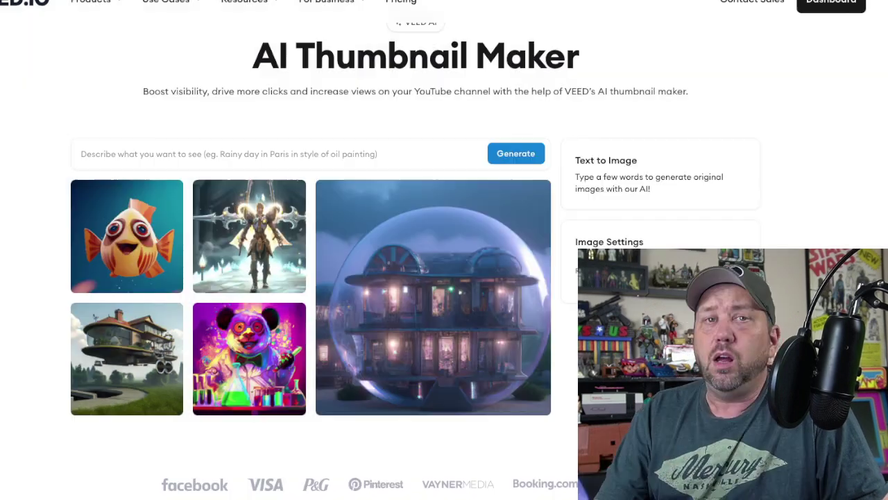
Step: Generate an image from the prompt "80s army action figure with sword"
{"action": "left_click", "coordinate": [278, 153]}
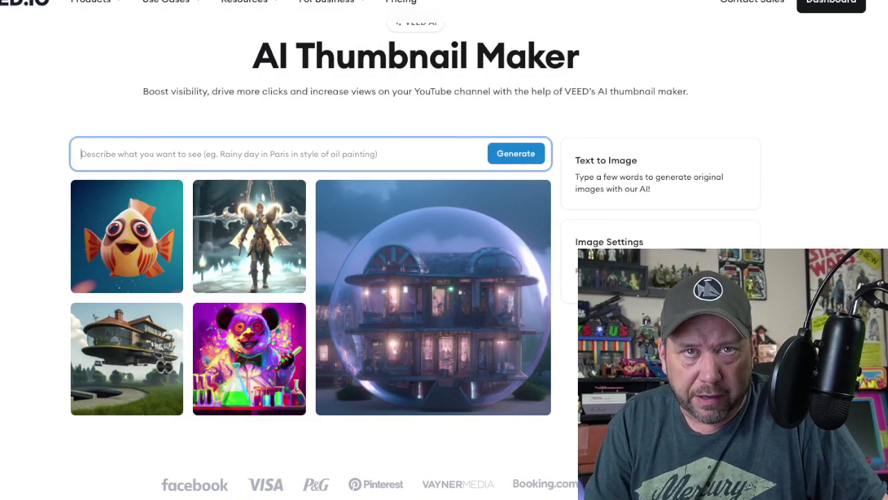
{"action": "type", "text": "A"}
{"action": "key", "text": "BackSpace"}
{"action": "type", "text": "80s "}
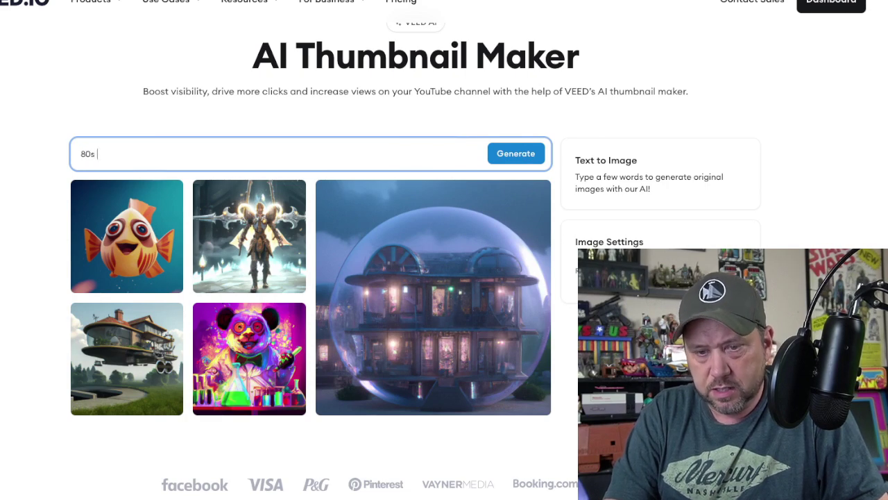
{"action": "type", "text": "action figure"}
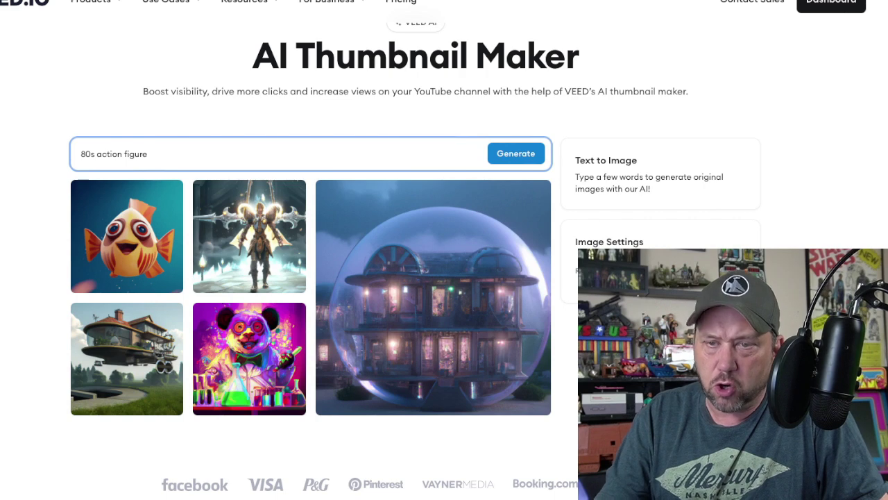
{"action": "type", "text": "army "}
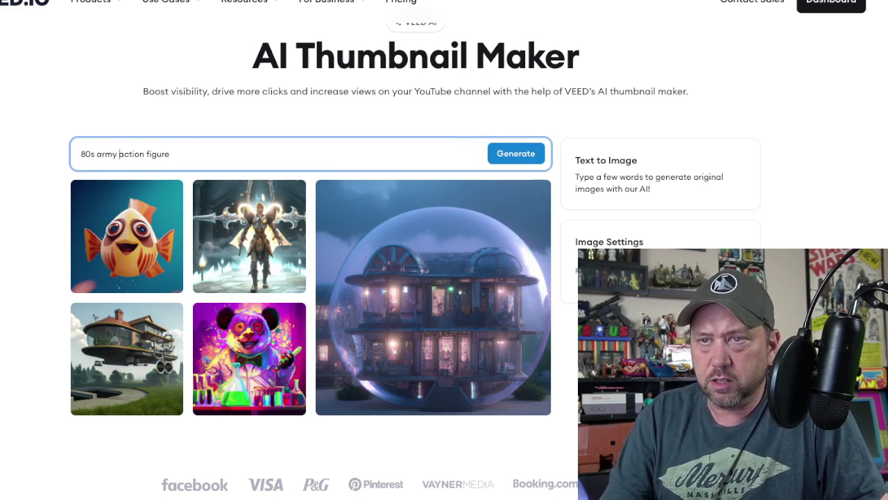
{"action": "type", "text": " sword"}
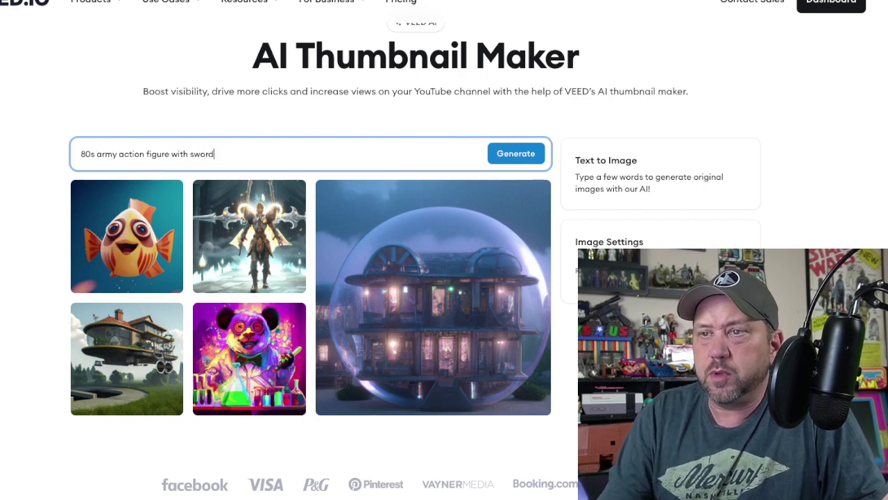
{"action": "key", "text": "Return"}
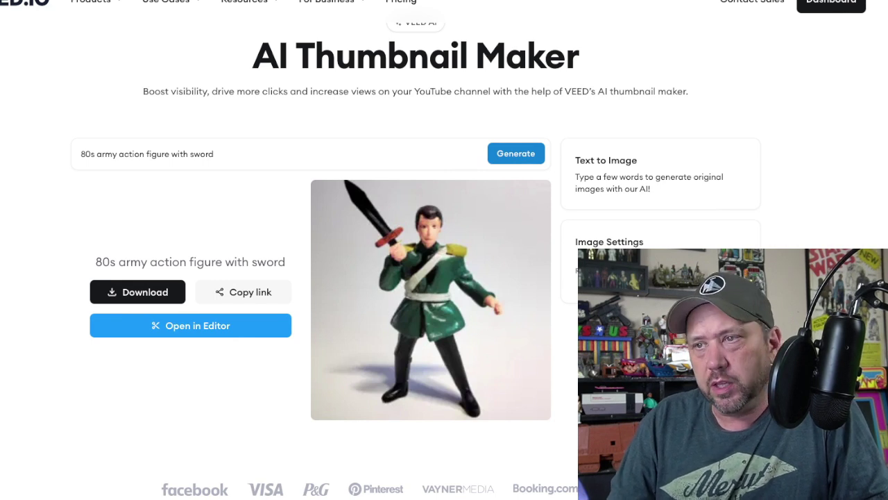
Step: Replace the prompt with "70s Mego Style Space Action Figure" and generate a new image
{"action": "triple_click", "coordinate": [147, 153]}
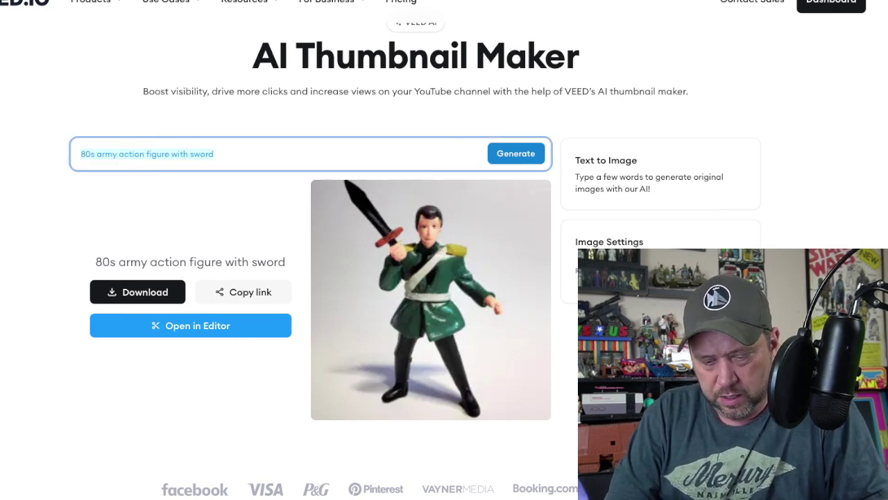
{"action": "key", "text": "BackSpace"}
{"action": "type", "text": "70s Mego Style "}
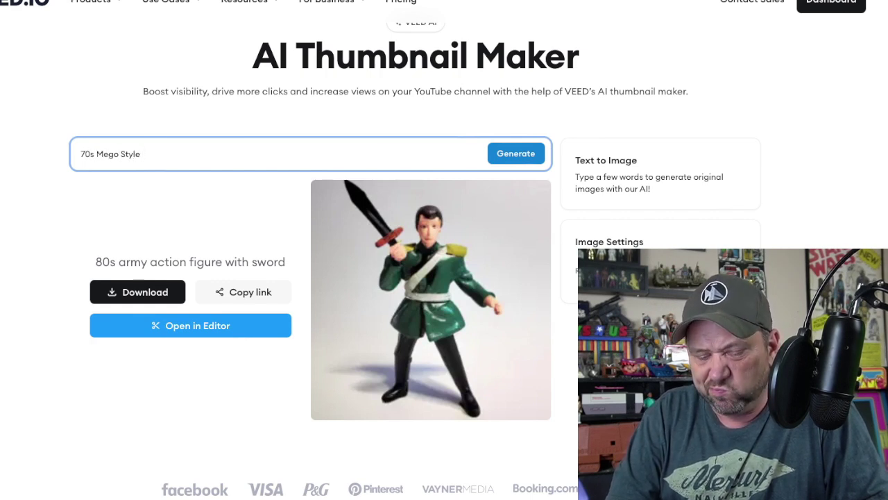
{"action": "type", "text": "Spac"}
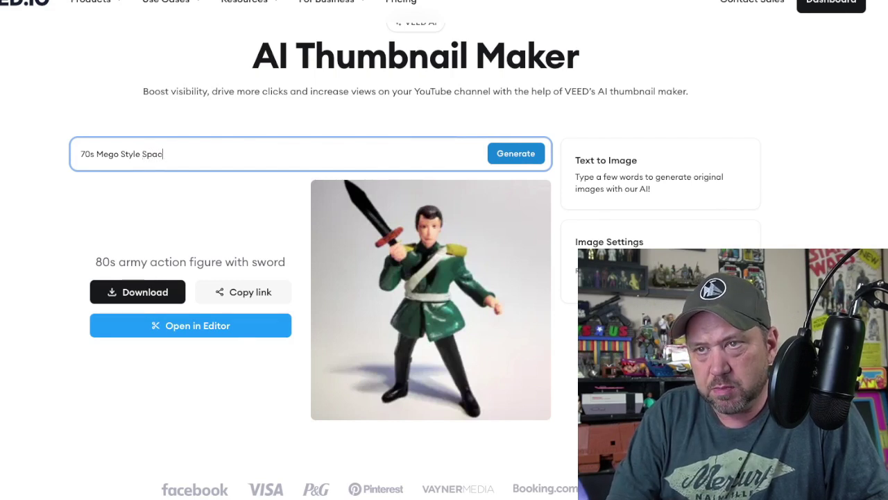
{"action": "type", "text": "e Action Figure"}
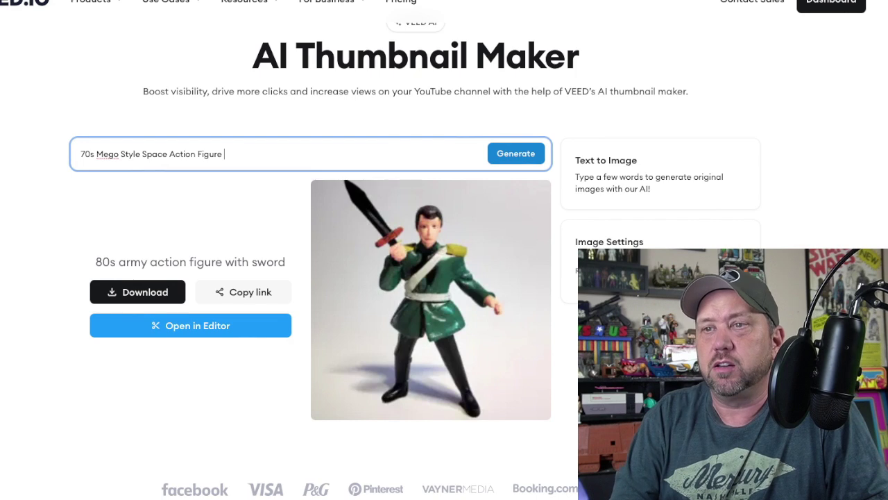
{"action": "key", "text": "Return"}
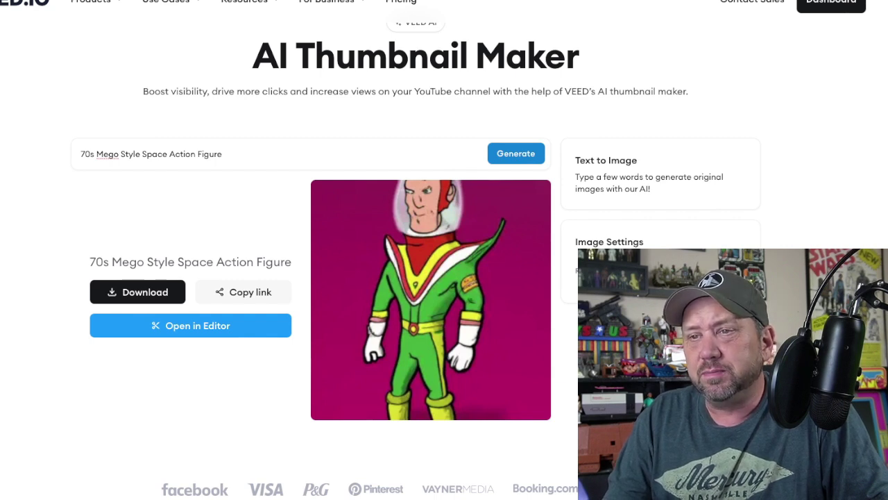
Step: Replace the prompt with "kids action figure riding a dog" and generate a new image
{"action": "left_click", "coordinate": [223, 154]}
{"action": "key", "text": "ctrl+a"}
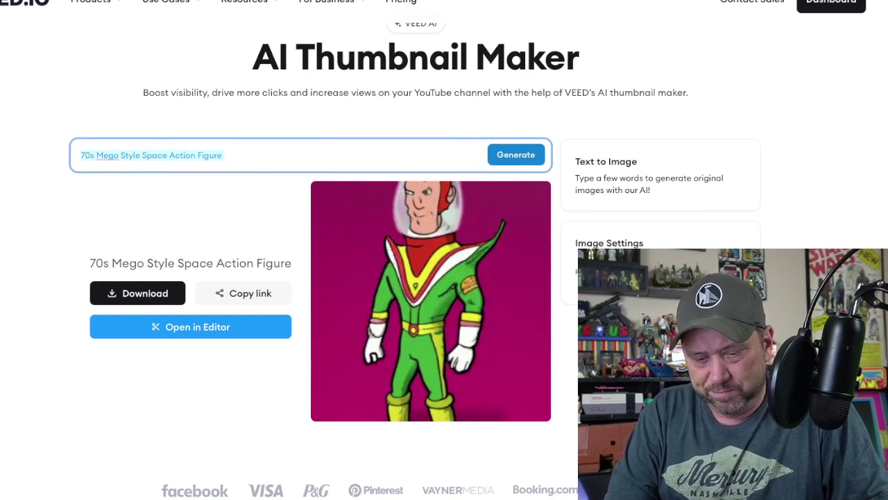
{"action": "type", "text": "a"}
{"action": "key", "text": "BackSpace"}
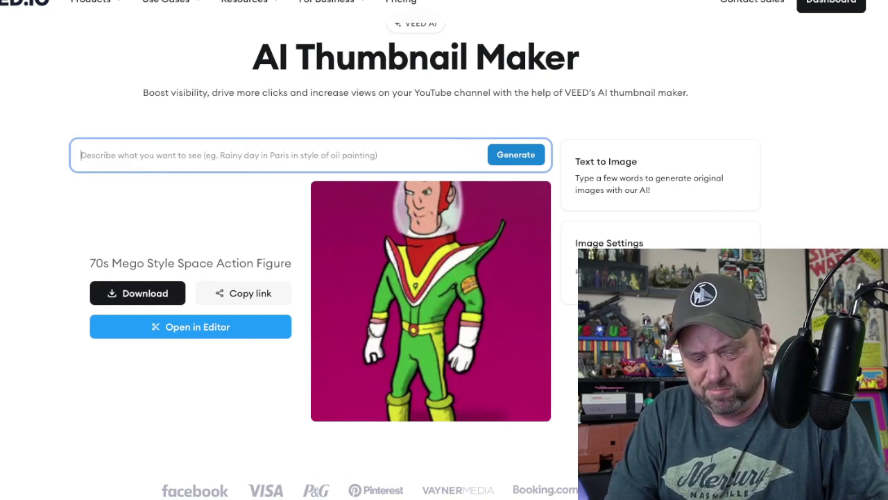
{"action": "type", "text": "kids action figure "}
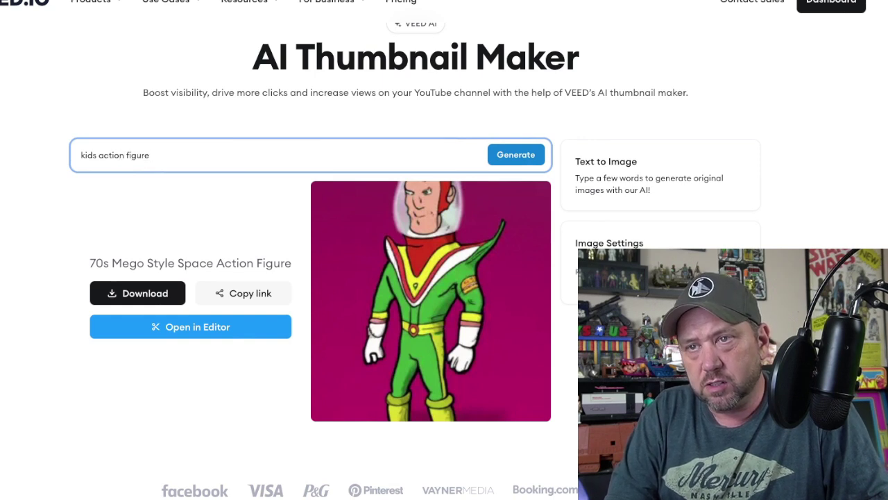
{"action": "type", "text": "riding a dog"}
{"action": "key", "text": "Return"}
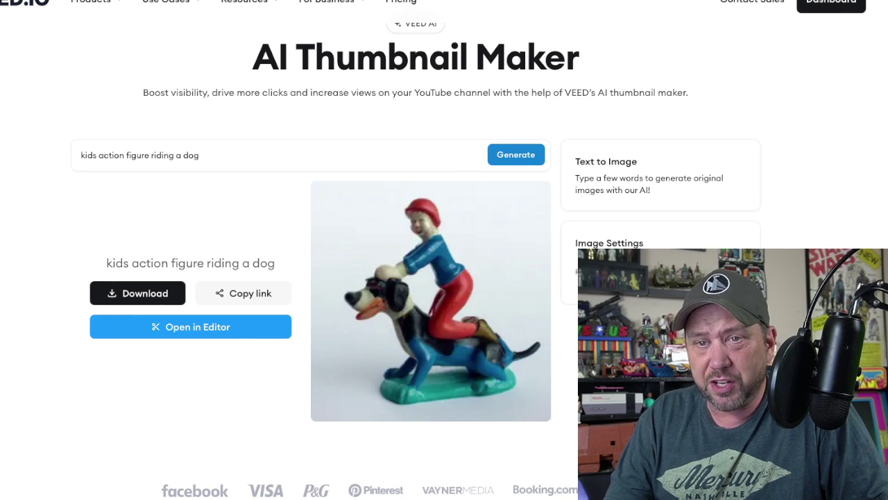
Step: Replace the prompt with "Boba Fett Kenner action figure fighting Han Solo Action Figure" and generate a new image
{"action": "triple_click", "coordinate": [139, 155]}
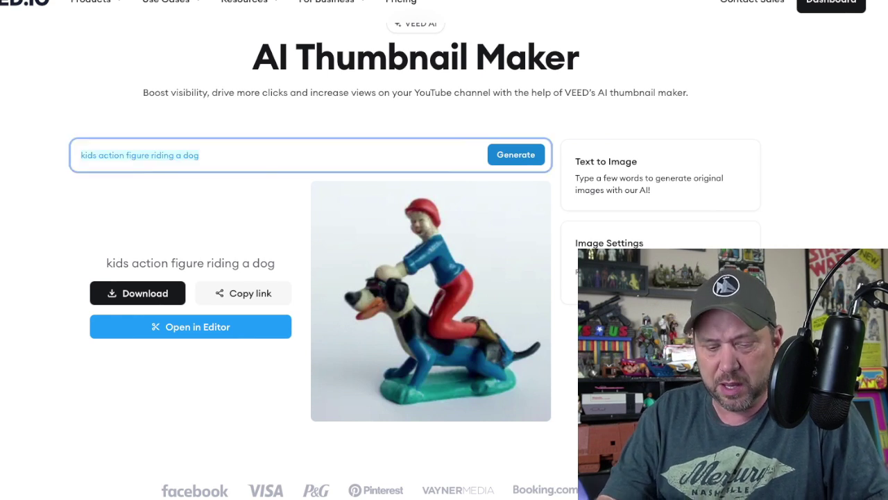
{"action": "type", "text": "Boba f"}
{"action": "key", "text": "BackSpace"}
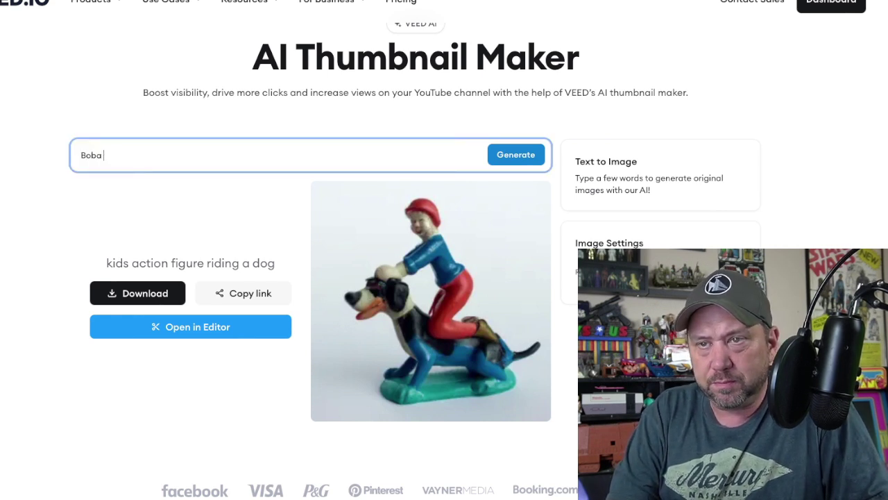
{"action": "type", "text": "oba F"}
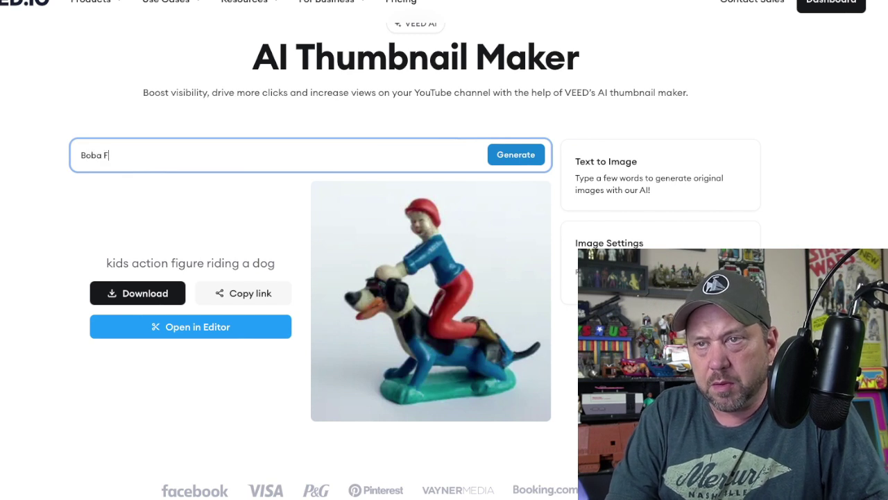
{"action": "type", "text": "ett Kenner"}
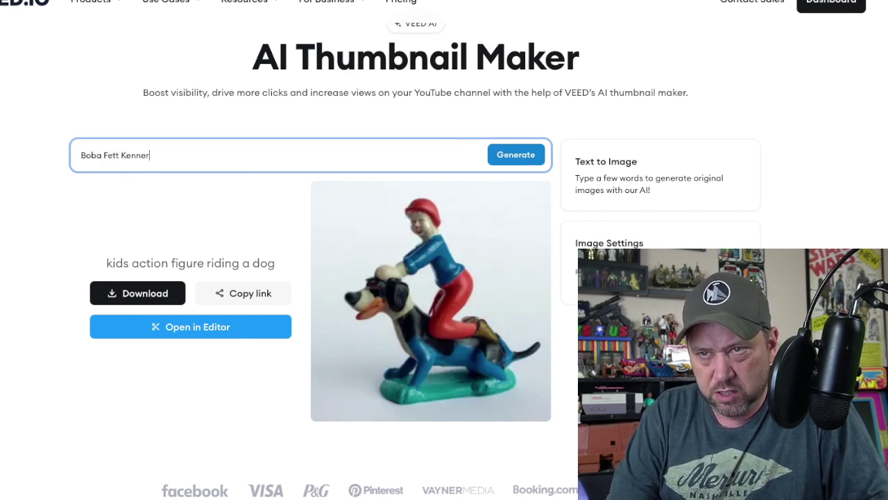
{"action": "type", "text": " action figure"}
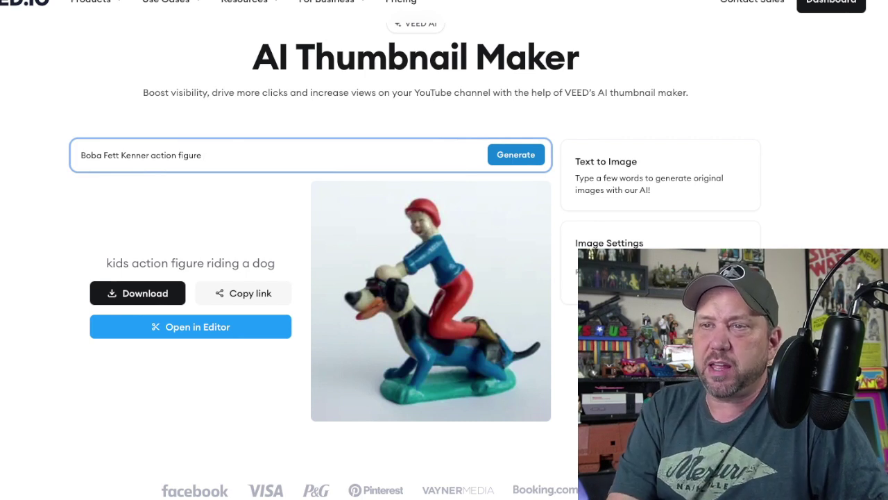
{"action": "type", "text": "fighting Han Solo Action Figure"}
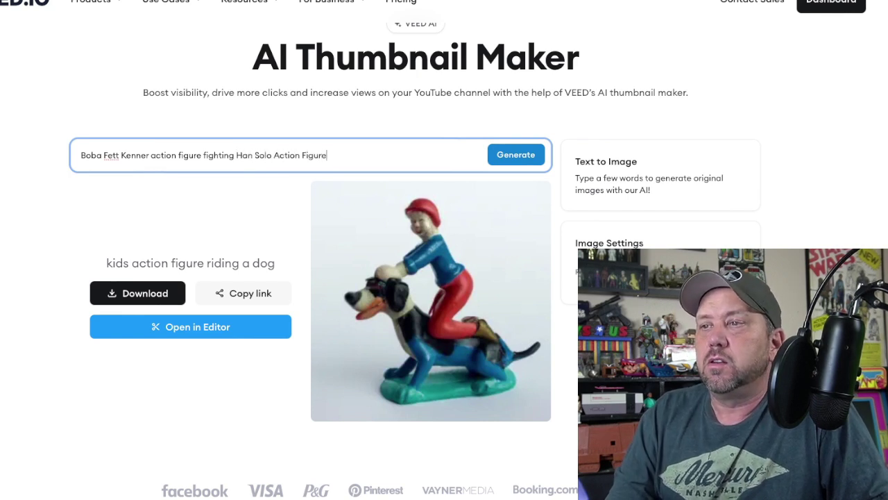
{"action": "key", "text": "Return"}
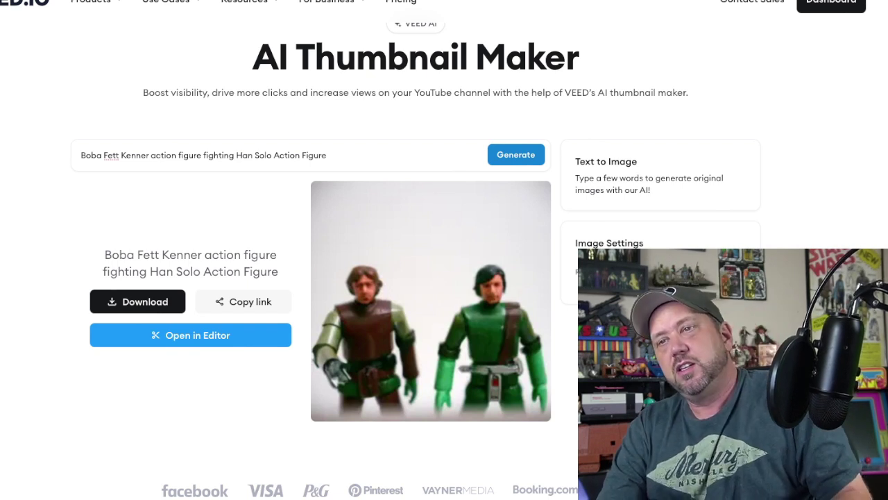
{"action": "triple_click", "coordinate": [203, 155]}
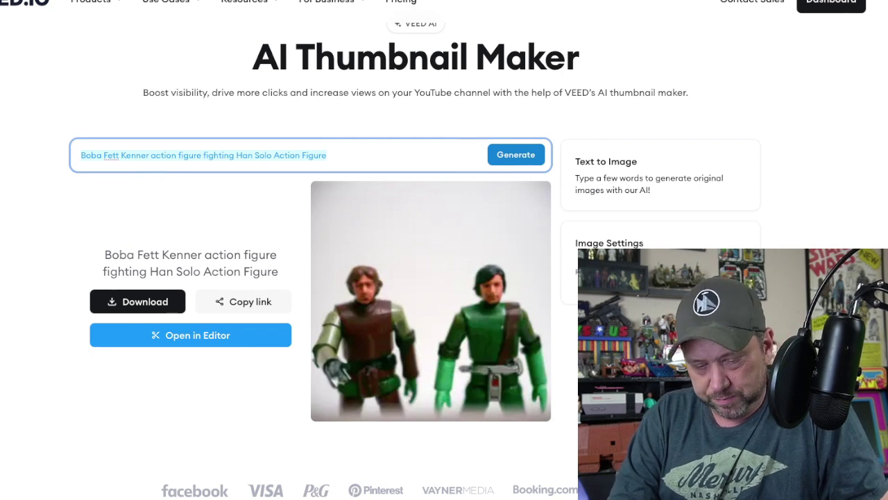
{"action": "type", "text": "A"}
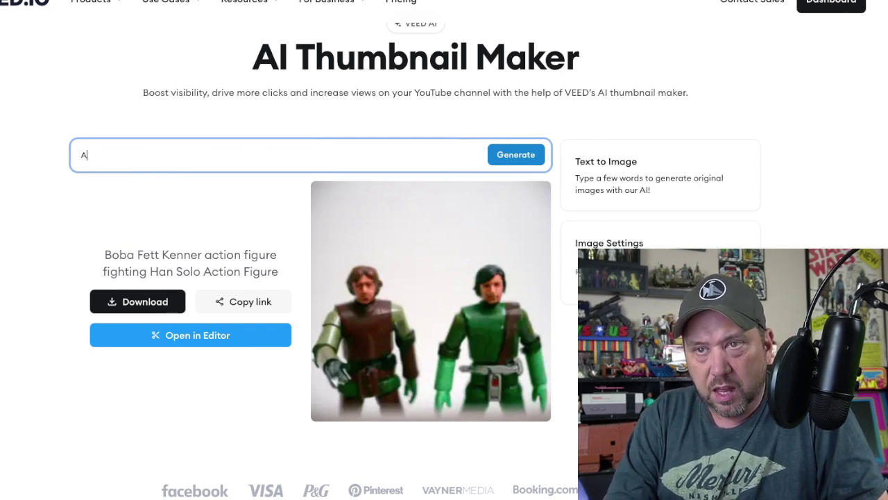
{"action": "type", "text": "ction Figure based on 80"}
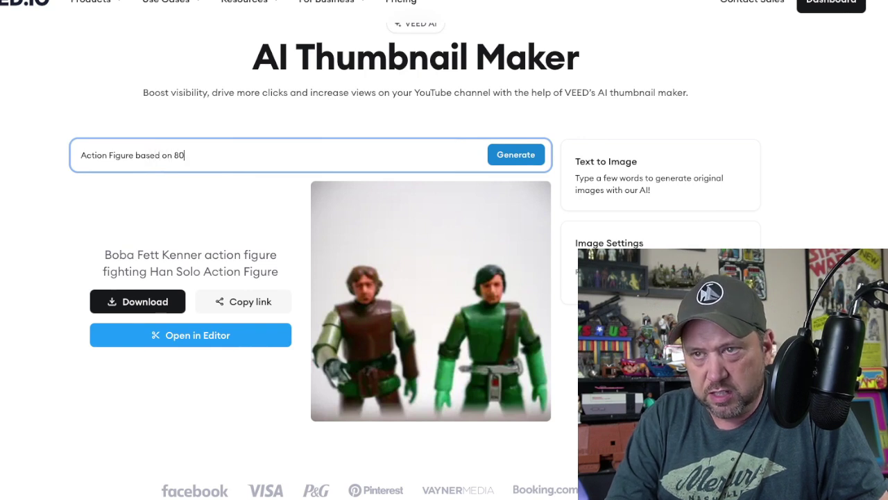
{"action": "type", "text": "s tv show Knight Rider"}
{"action": "key", "text": "Return"}
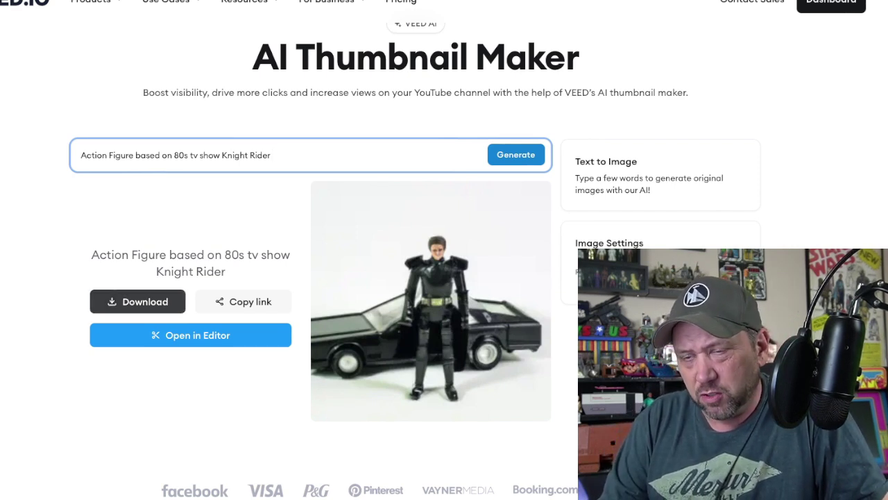
{"action": "left_click", "coordinate": [137, 301]}
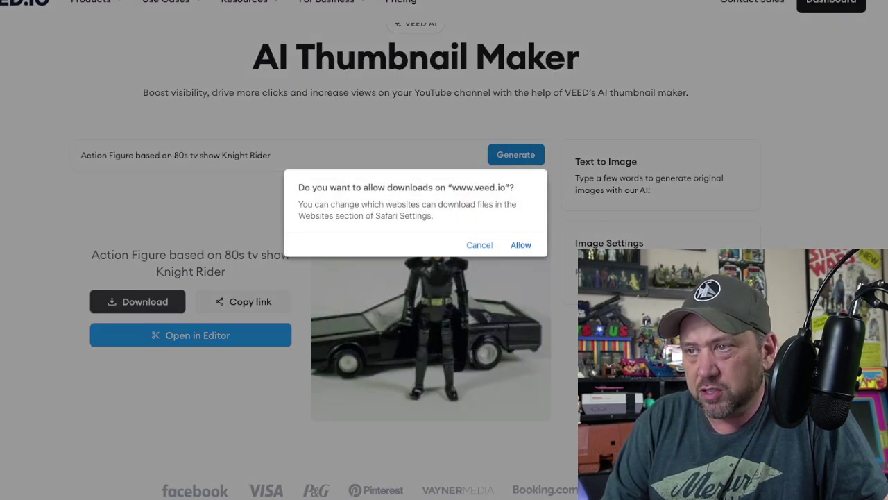
{"action": "key", "text": "Return"}
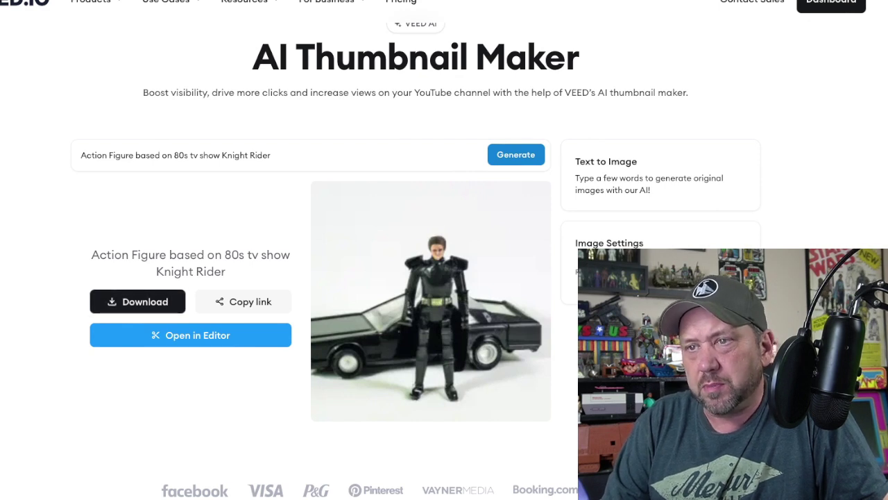
Step: Try to generate an image from the prompt "80s style action figure from the tv show The A-Team"
{"action": "left_click_drag", "start_coordinate": [273, 154], "coordinate": [81, 155]}
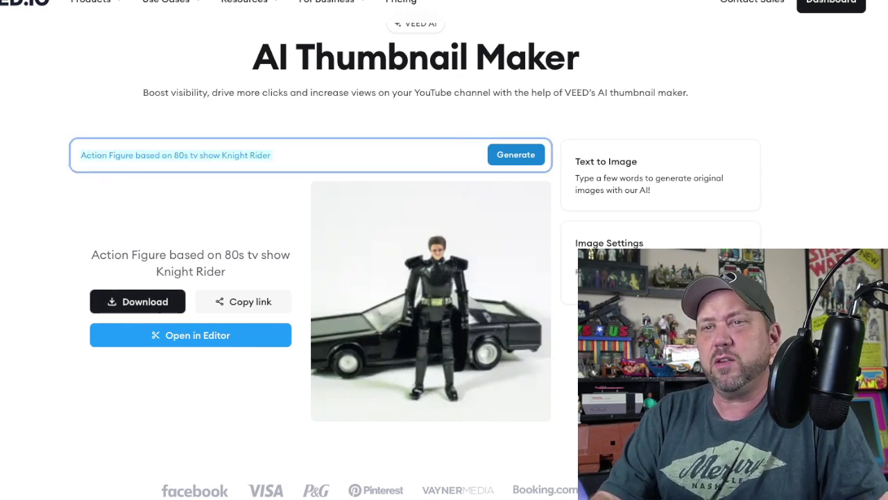
{"action": "type", "text": "80s"}
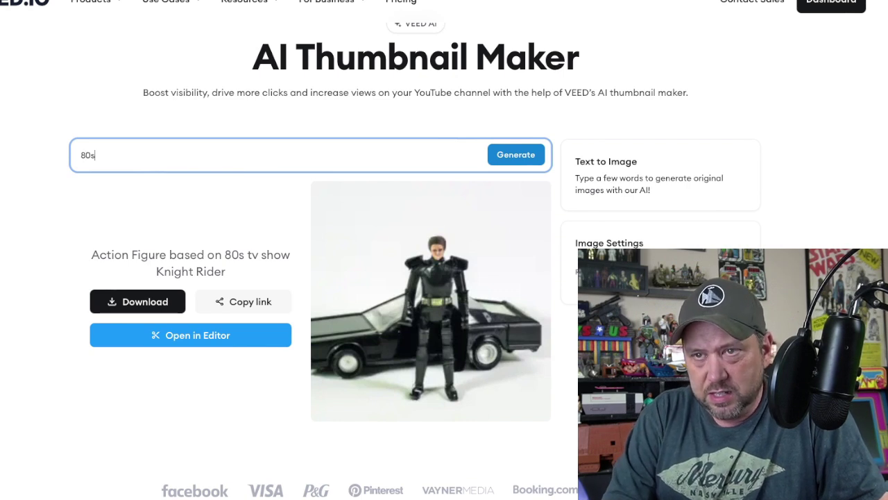
{"action": "type", "text": " ac"}
{"action": "key", "text": "BackSpace"}
{"action": "key", "text": "BackSpace"}
{"action": "type", "text": "stu"}
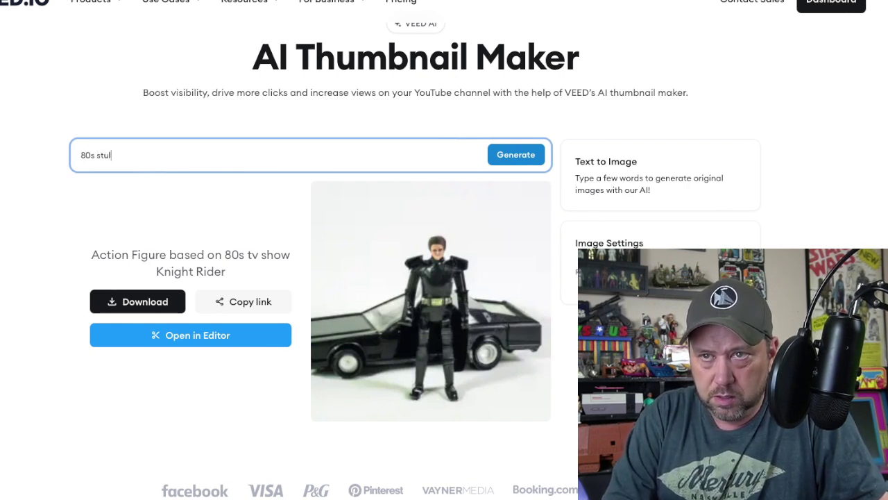
{"action": "key", "text": "BackSpace"}
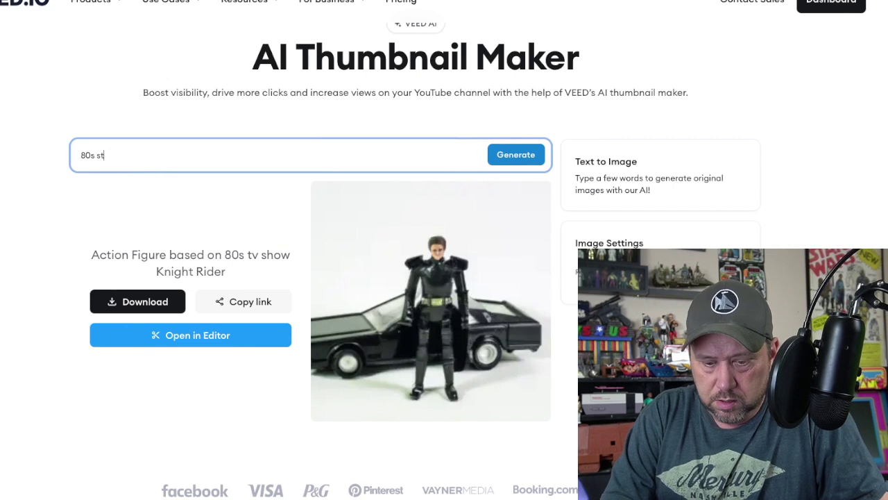
{"action": "type", "text": "yle action f"}
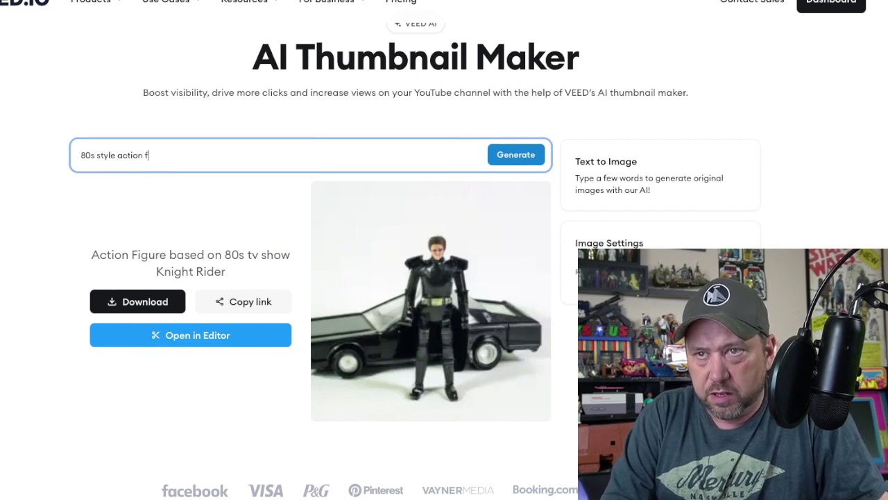
{"action": "type", "text": "igure from the tv "}
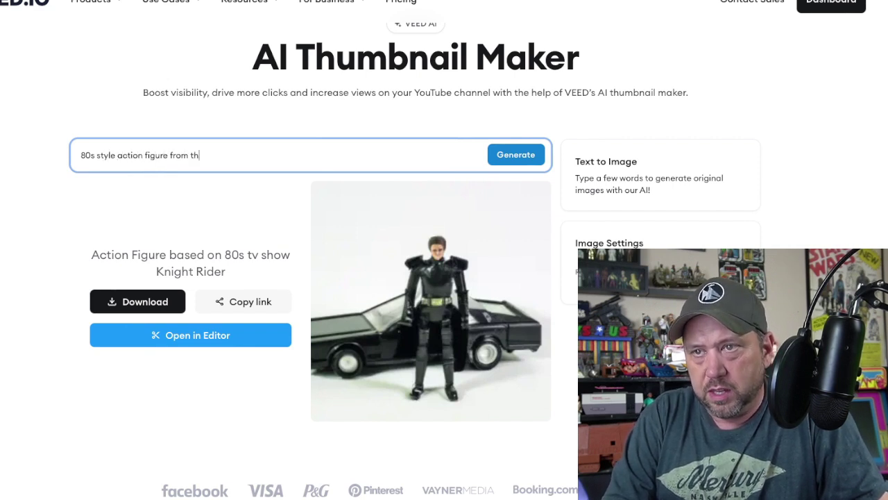
{"action": "type", "text": "show The A-Team"}
{"action": "key", "text": "Return"}
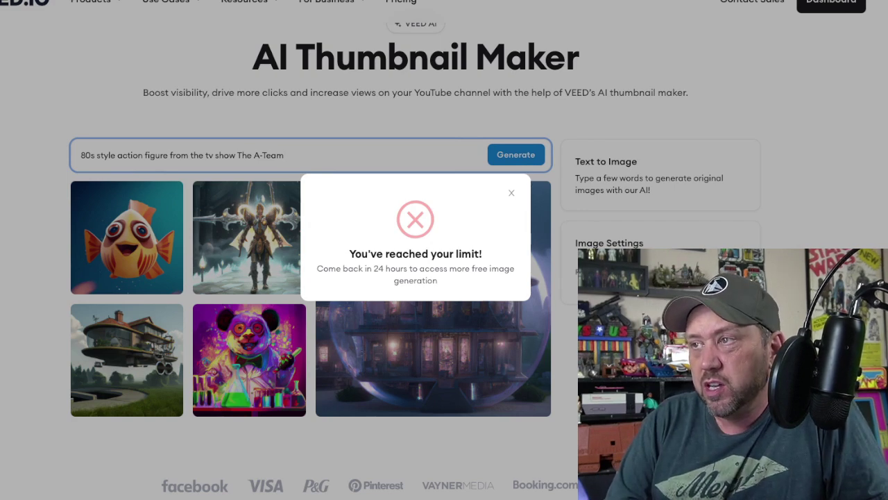
{"action": "key", "text": "Escape"}
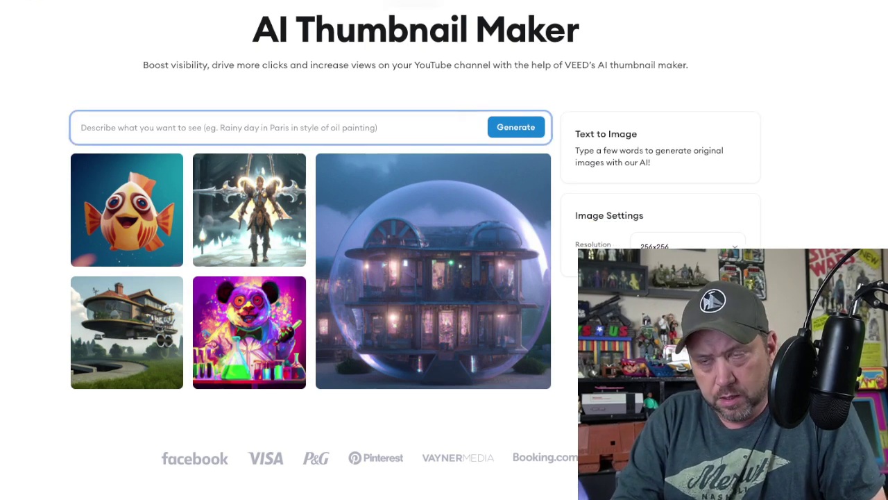
Step: Generate an image from the prompt "80s Action Figure Playset with male action figure"
{"action": "type", "text": "80s "}
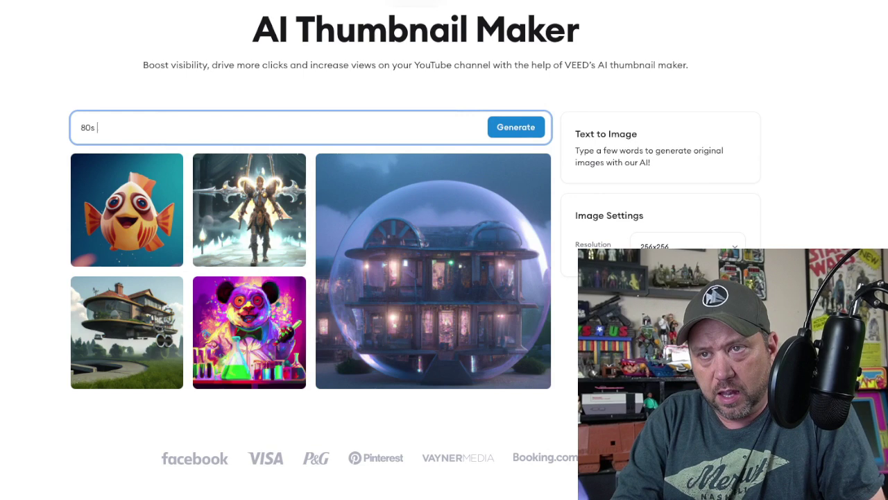
{"action": "type", "text": "Action Figure Plyse"}
{"action": "key", "text": "BackSpace"}
{"action": "key", "text": "BackSpace"}
{"action": "key", "text": "BackSpace"}
{"action": "type", "text": "s Action Figure Playset"}
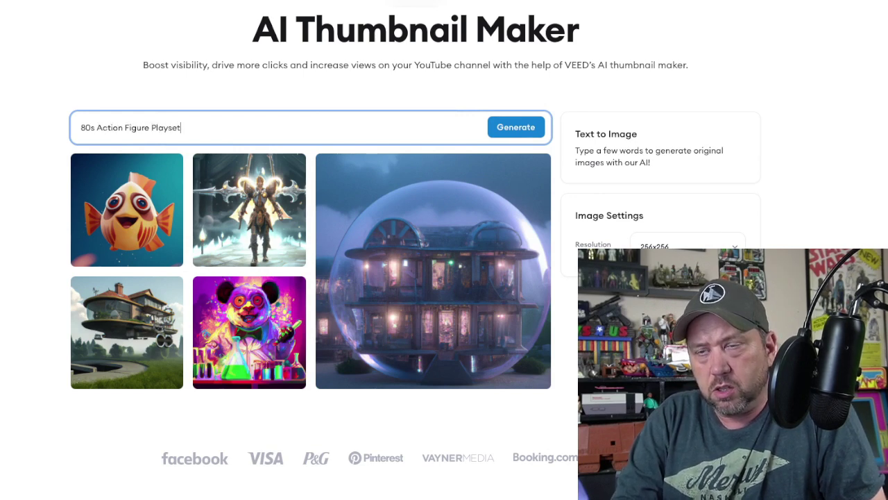
{"action": "type", "text": " with male "}
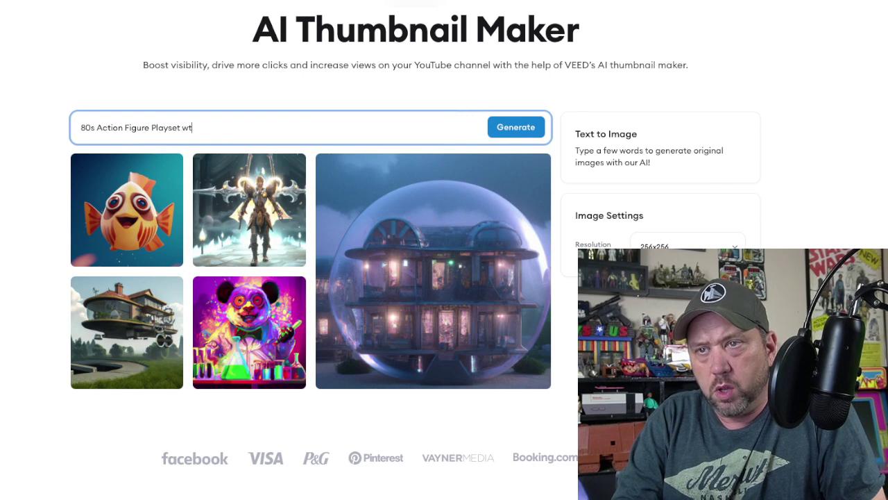
{"action": "type", "text": "action figure"}
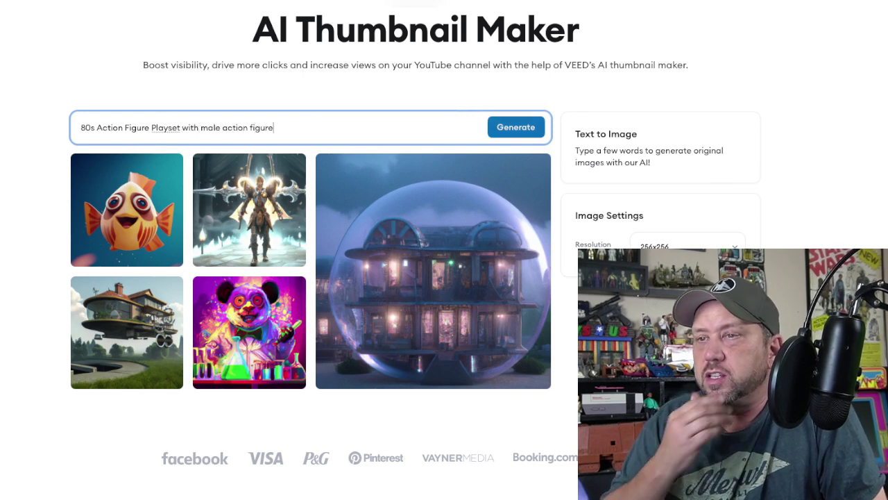
{"action": "left_click", "coordinate": [516, 127]}
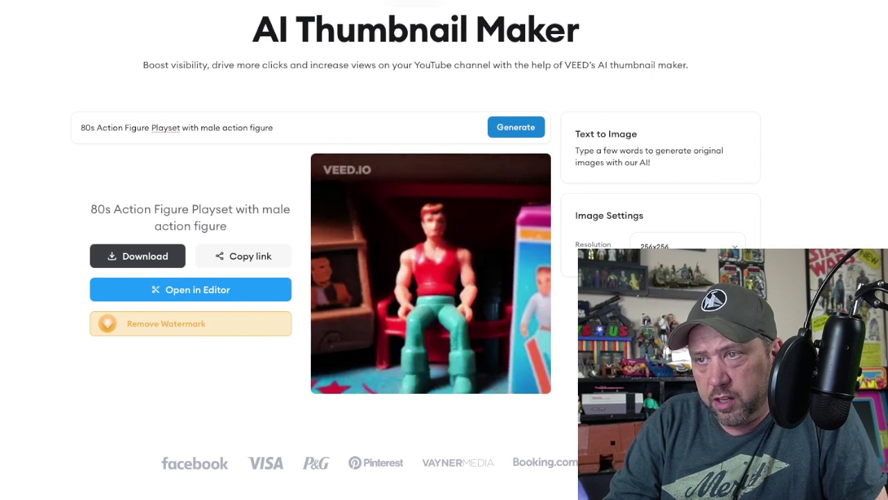
Step: Shorten the prompt to "80s Action Figure Playset" by removing the male action figure wording, and generate a new image
{"action": "double_click", "coordinate": [261, 128]}
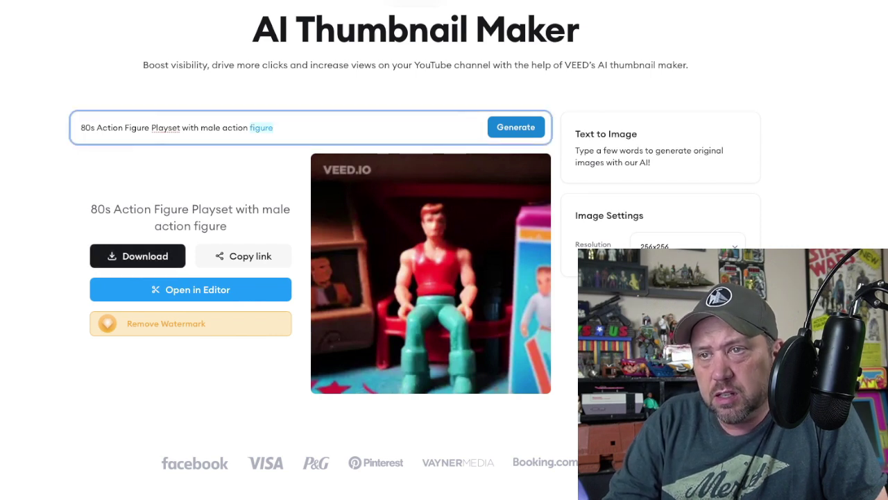
{"action": "left_click_drag", "start_coordinate": [273, 128], "coordinate": [182, 127]}
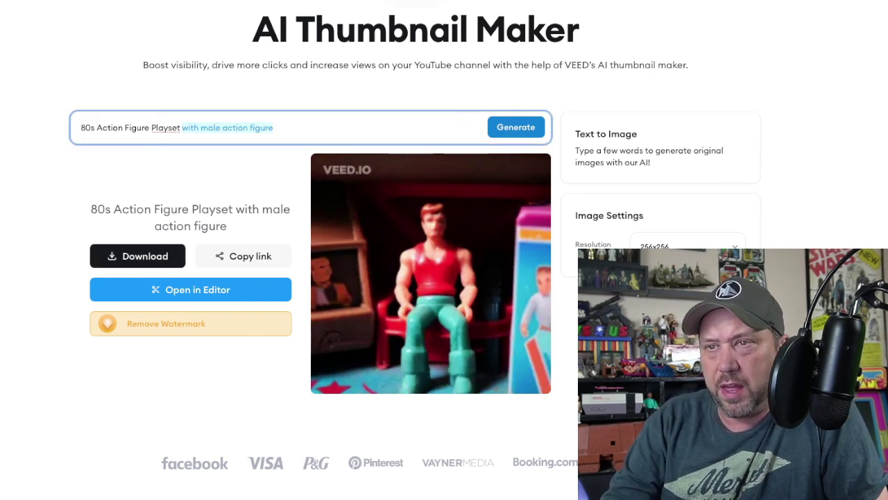
{"action": "key", "text": "BackSpace"}
{"action": "left_click", "coordinate": [516, 127]}
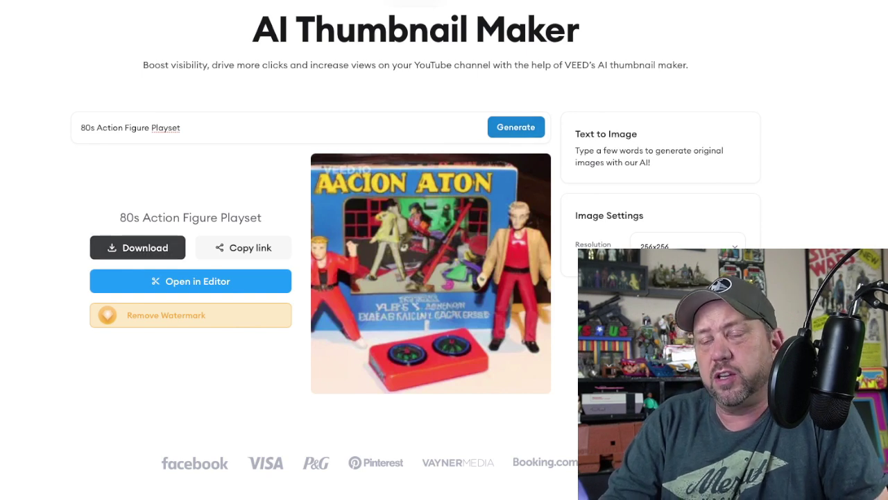
Step: Replace the prompt with "80s style action figure based no the tv show The A-Team" and generate a new image
{"action": "triple_click", "coordinate": [130, 128]}
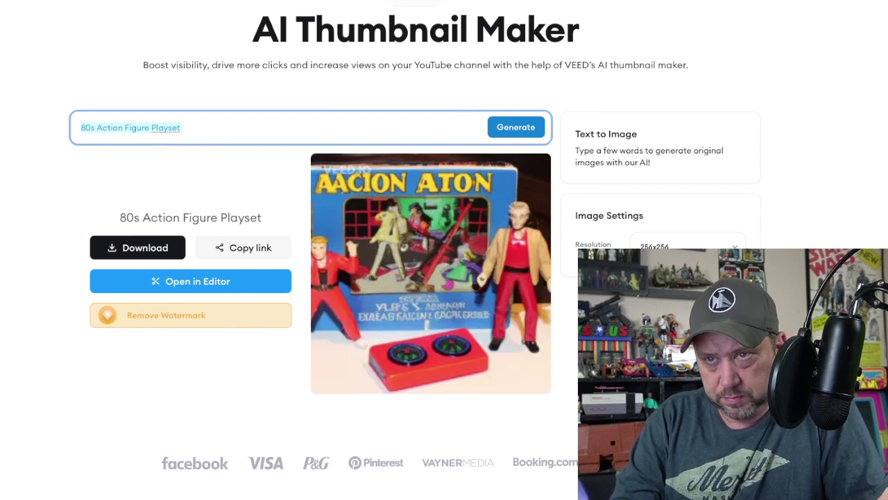
{"action": "type", "text": "80s "}
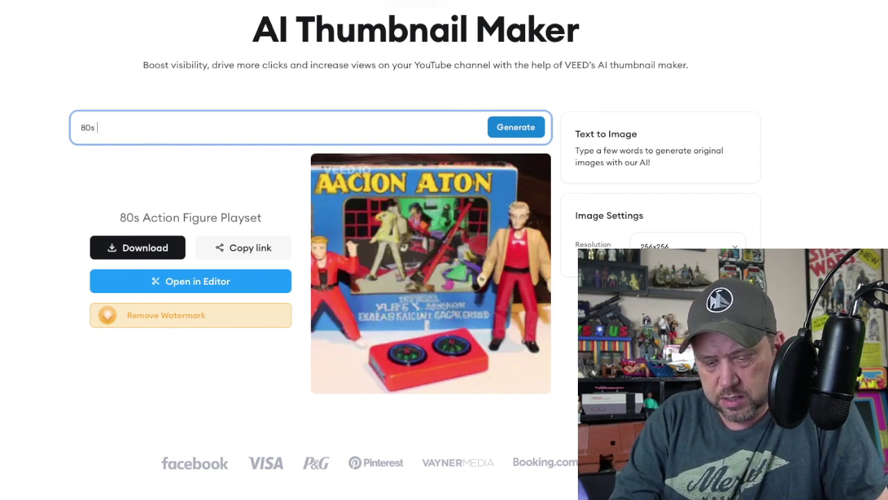
{"action": "type", "text": "styal"}
{"action": "key", "text": "BackSpace"}
{"action": "key", "text": "BackSpace"}
{"action": "key", "text": "BackSpace"}
{"action": "type", "text": "uy"}
{"action": "key", "text": "BackSpace"}
{"action": "key", "text": "BackSpace"}
{"action": "type", "text": "yle action figure based not he"}
{"action": "key", "text": "BackSpace"}
{"action": "key", "text": "BackSpace"}
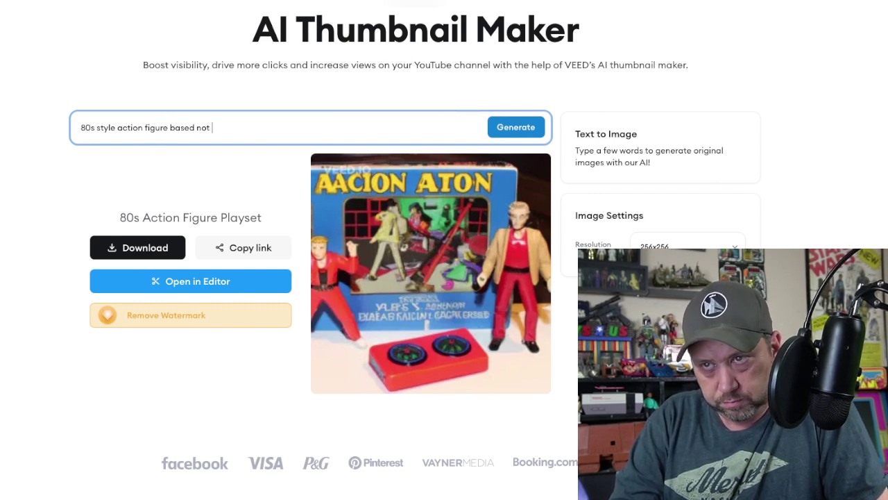
{"action": "key", "text": "BackSpace"}
{"action": "type", "text": "the tv show The A-Team"}
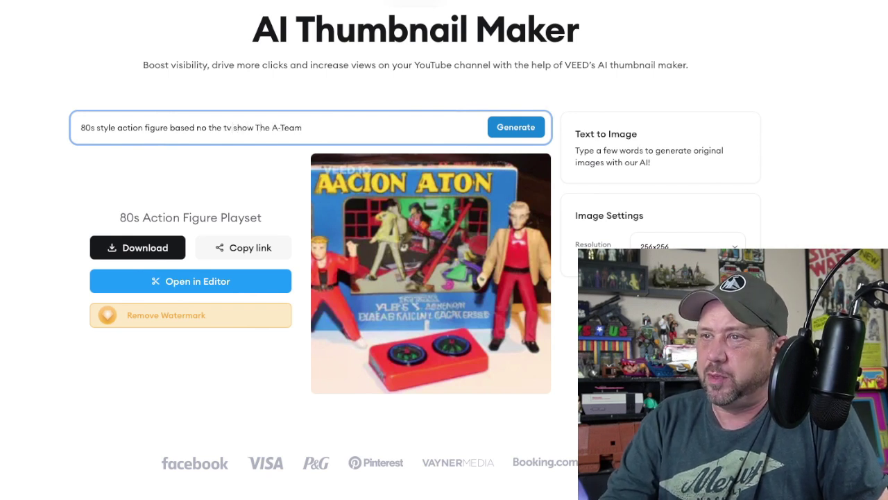
{"action": "key", "text": "Return"}
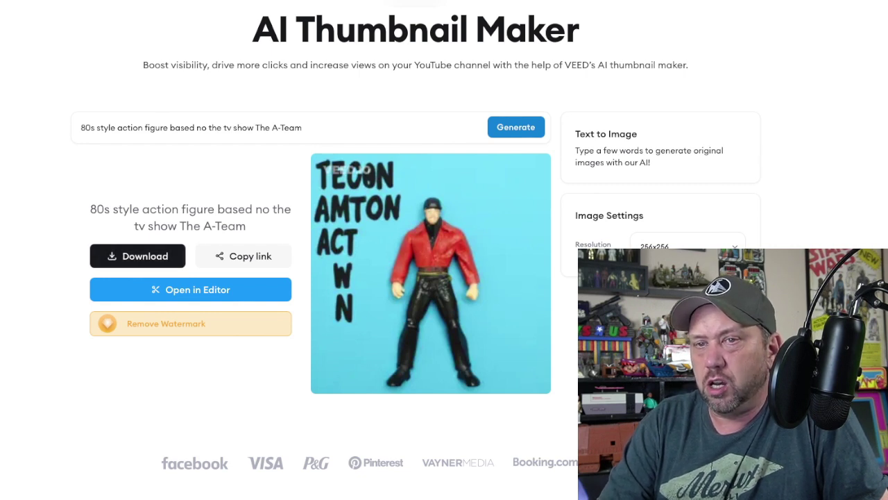
Step: Replace the prompt with "Space Action Figure in the style of a 90's Toy Biz X-men figure" and generate a new image
{"action": "left_click_drag", "start_coordinate": [305, 128], "coordinate": [81, 128]}
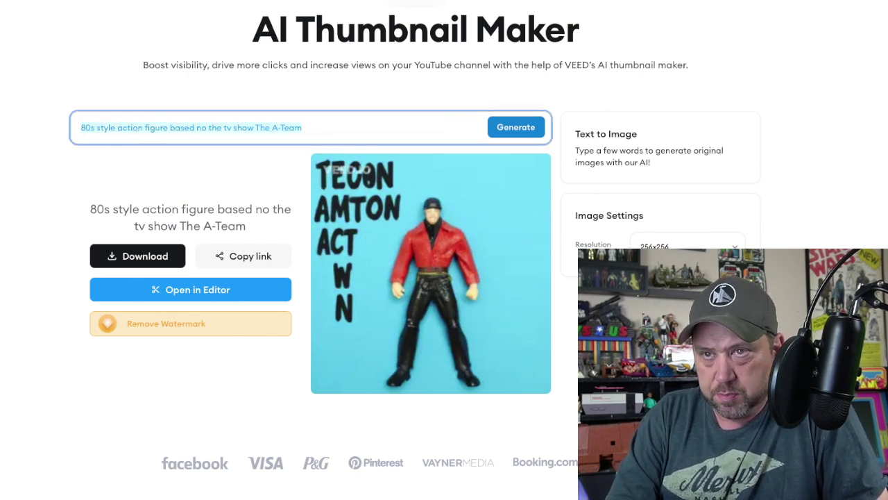
{"action": "type", "text": "Space Action Figure in the"}
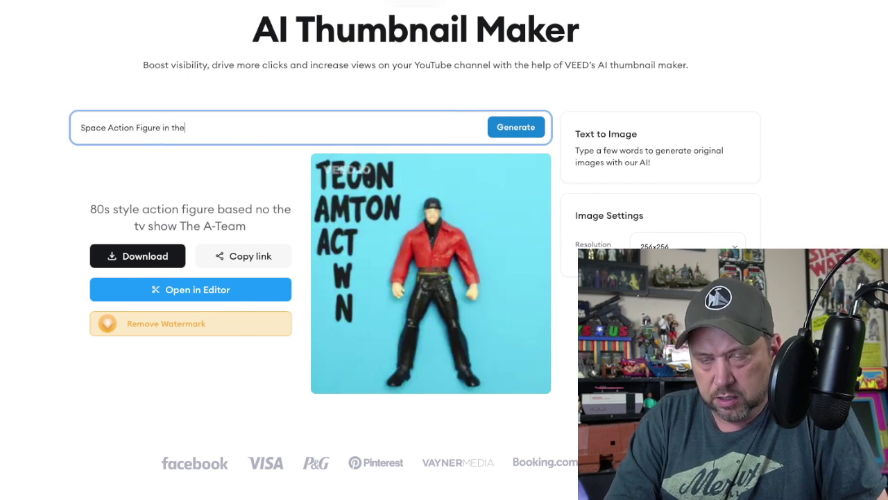
{"action": "type", "text": " style of"}
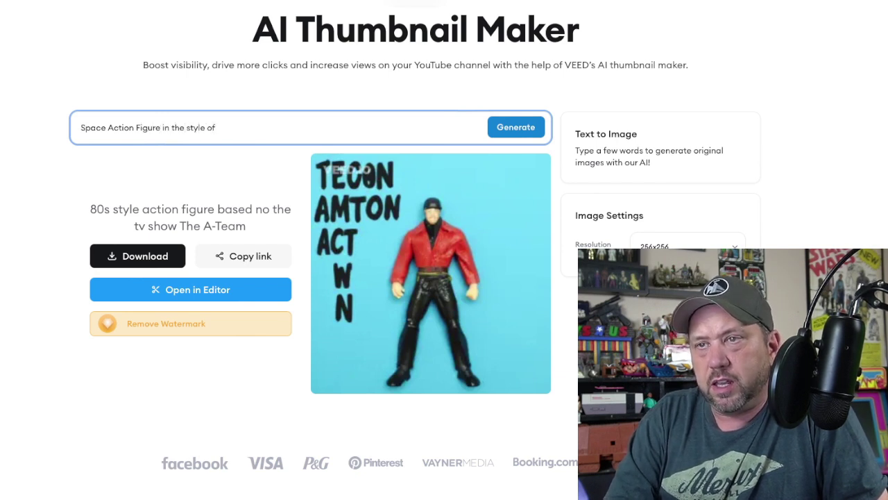
{"action": "type", "text": " a 9"}
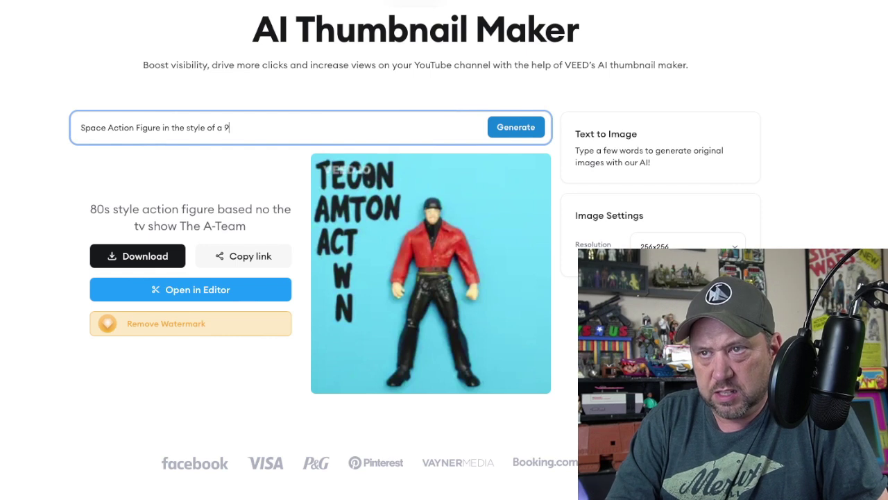
{"action": "type", "text": "0's Toy Biz X-"}
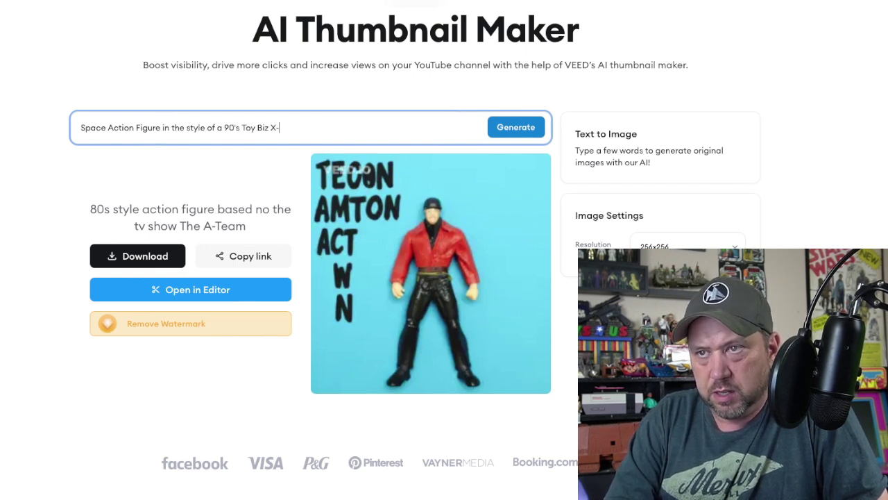
{"action": "type", "text": "men figure"}
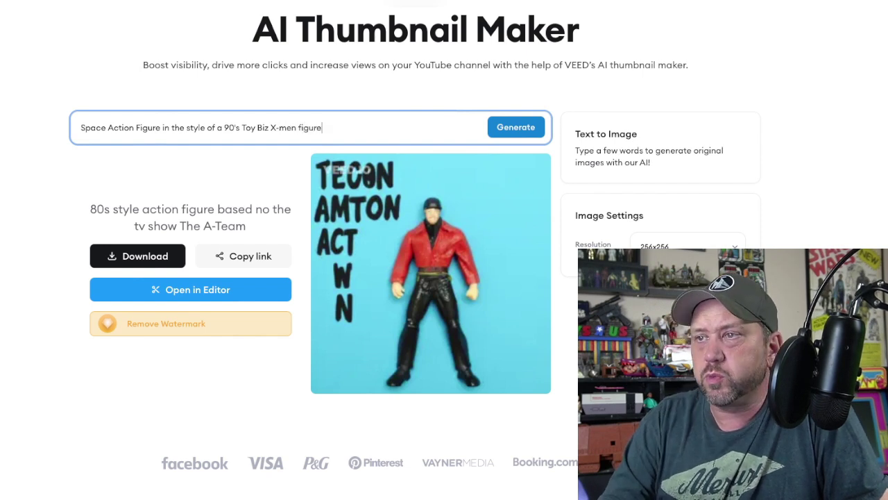
{"action": "key", "text": "Return"}
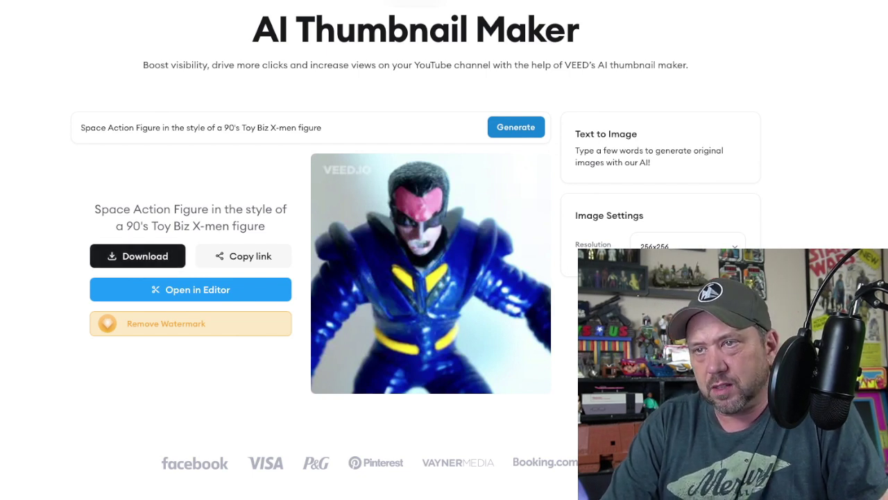
Step: Replace the prompt with "90s Kenner Star Wars style action figure" and generate a new image
{"action": "triple_click", "coordinate": [200, 127]}
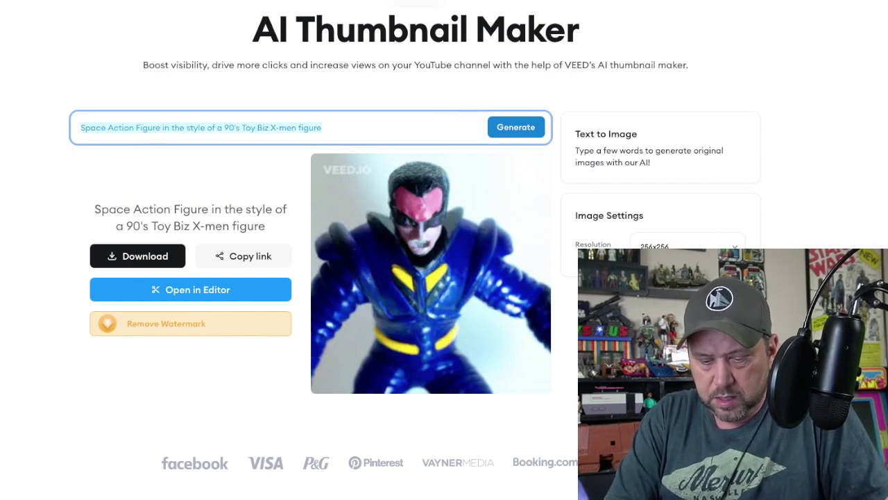
{"action": "type", "text": "90s Kenner Star Wars style action figure"}
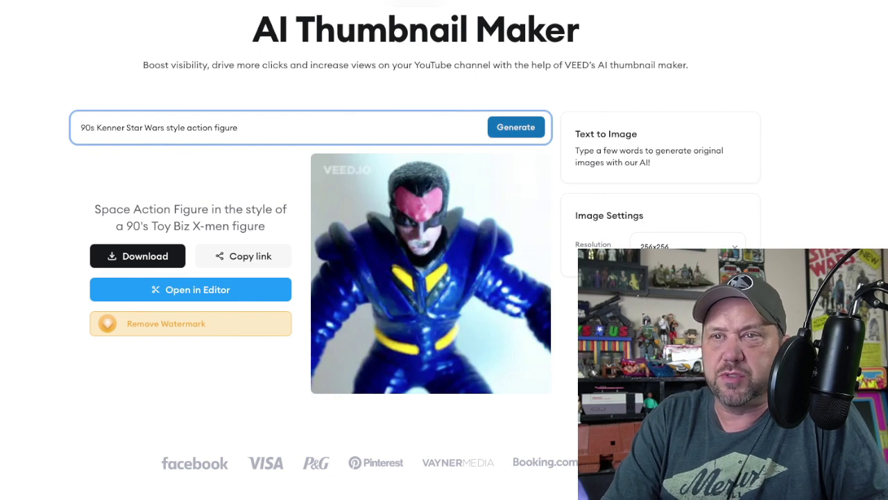
{"action": "key", "text": "Return"}
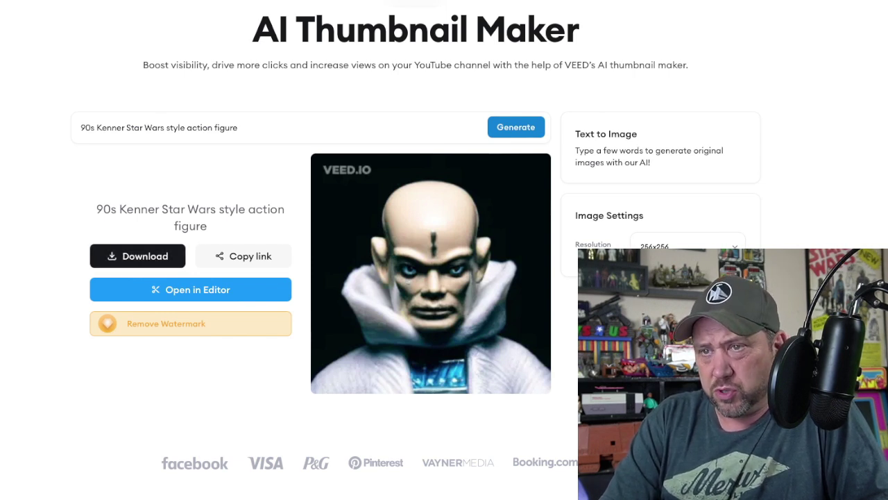
Step: Replace the prompt with "80s Kenner style Super Hero Action Figure like Superman" and try to generate a new image
{"action": "triple_click", "coordinate": [226, 128]}
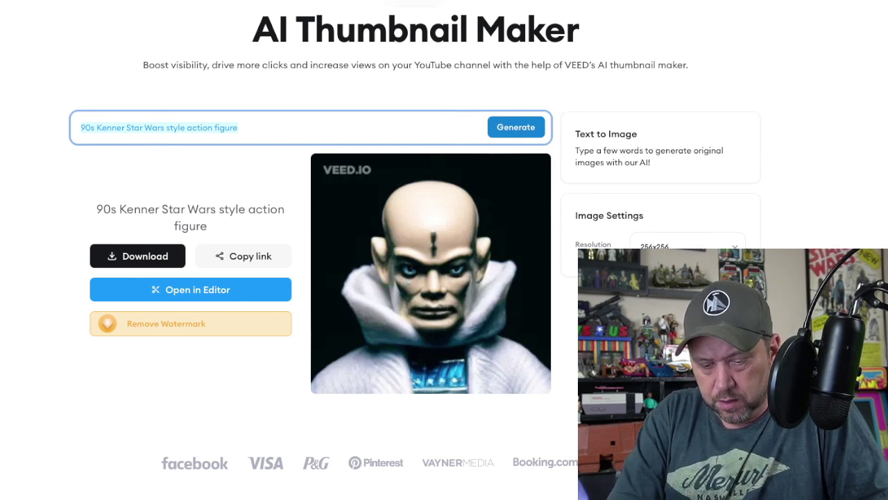
{"action": "type", "text": "80s Kenner style"}
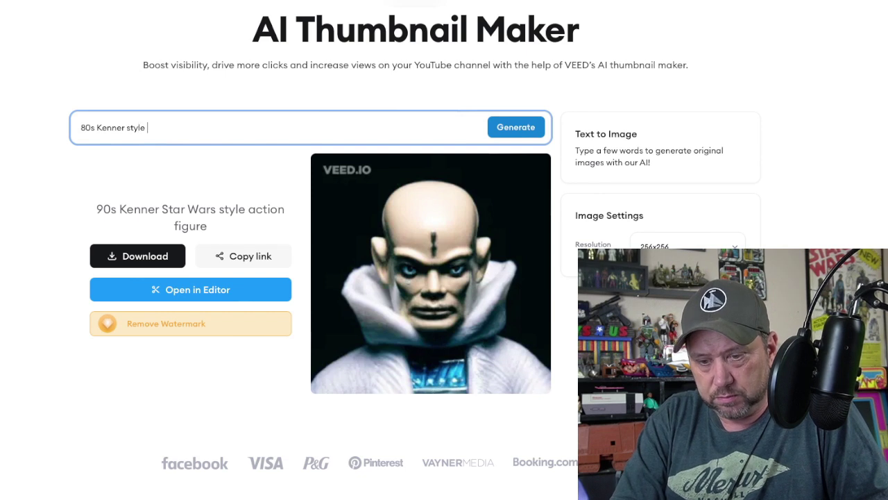
{"action": "type", "text": " Super Hero"}
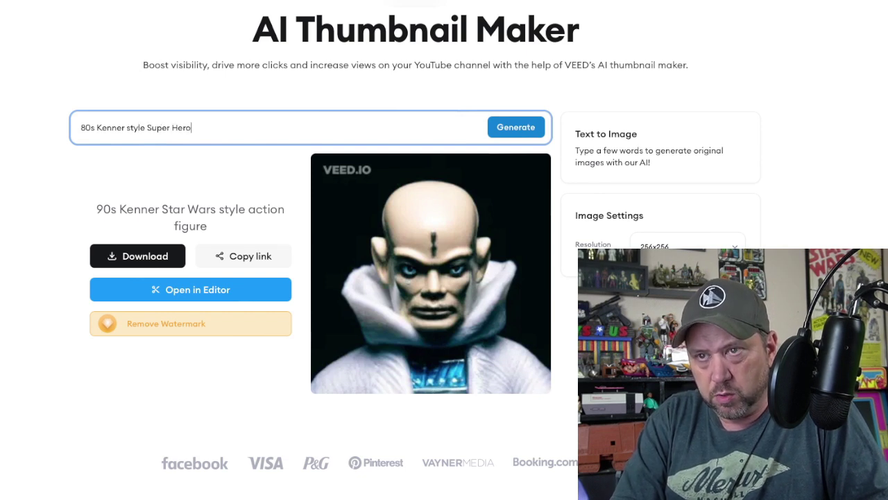
{"action": "type", "text": " Action Figu"}
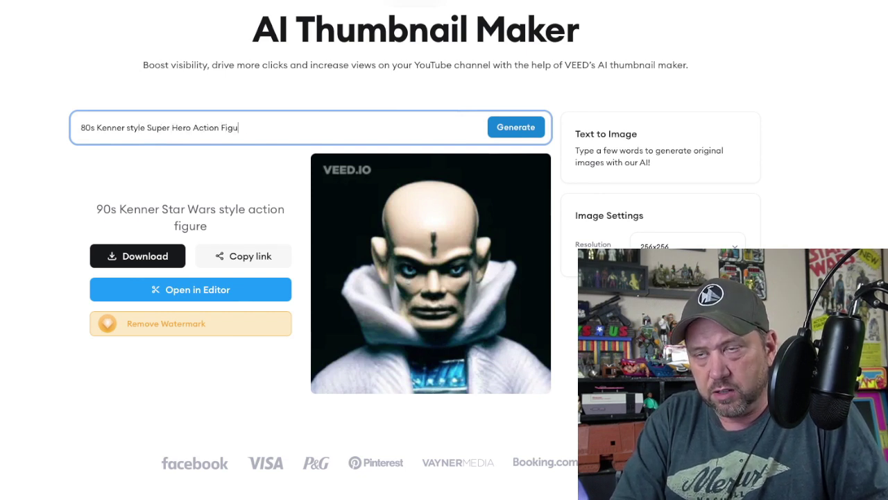
{"action": "type", "text": "re like S"}
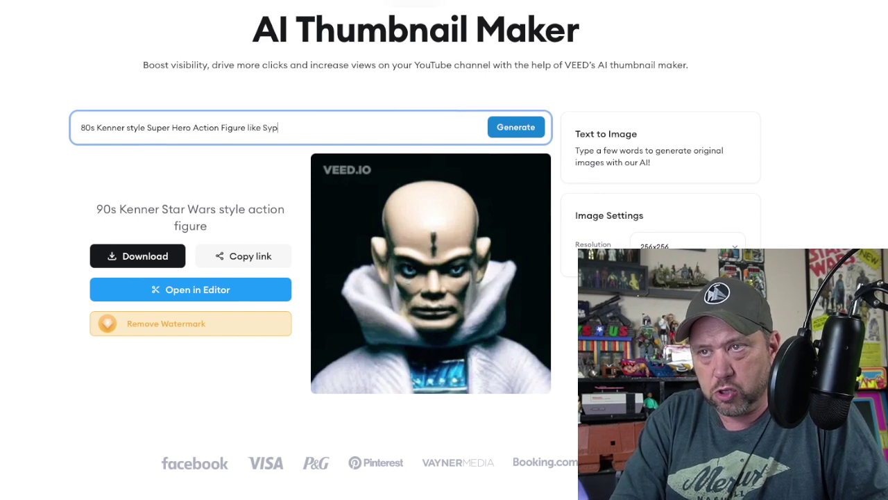
{"action": "type", "text": "uperman"}
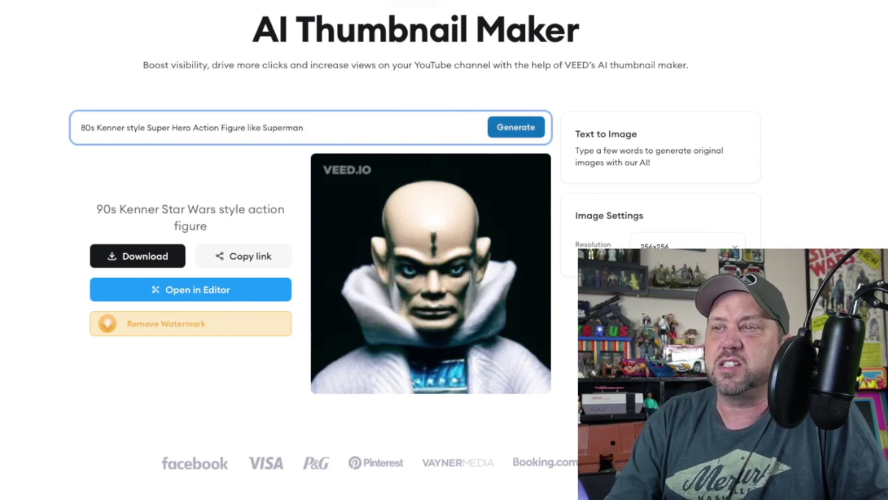
{"action": "left_click", "coordinate": [516, 127]}
{"action": "key", "text": "Return"}
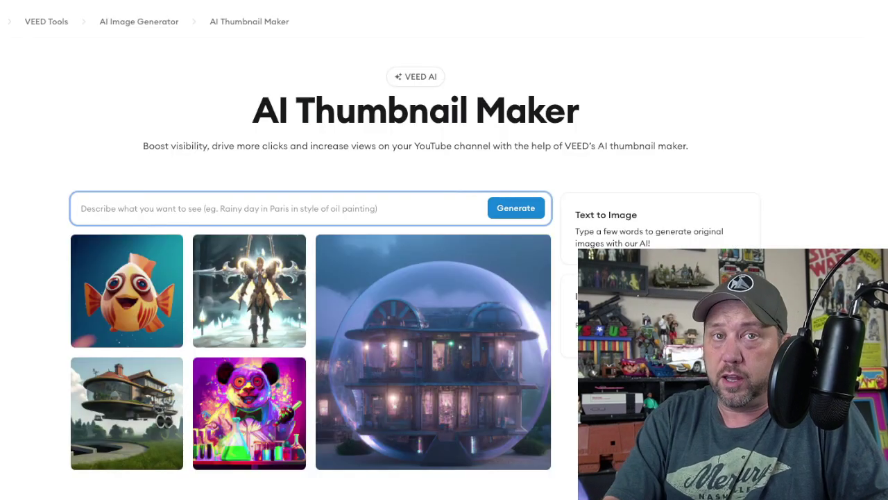
Step: Enter the prompt "80s Kenner Action Figure from Super Powers like Superman" and generate an image from it
{"action": "type", "text": "80"}
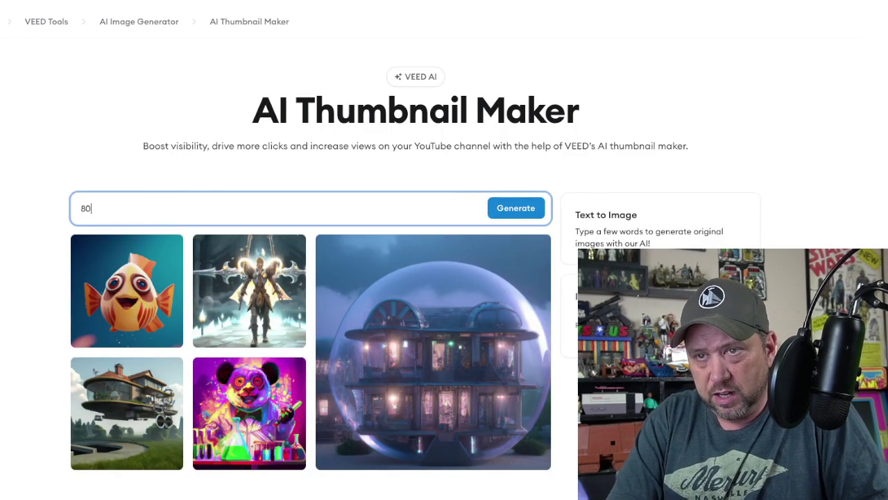
{"action": "type", "text": "s Kenner Ac"}
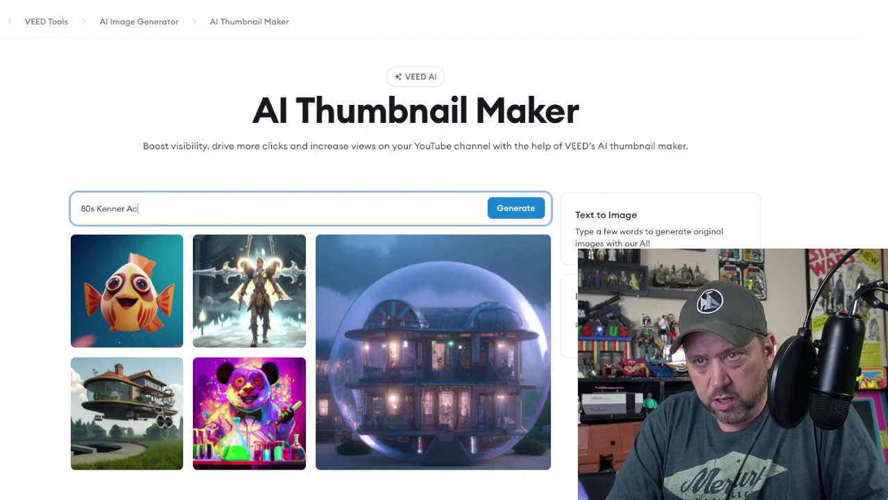
{"action": "type", "text": "tion Figure from Super Powers like Superman"}
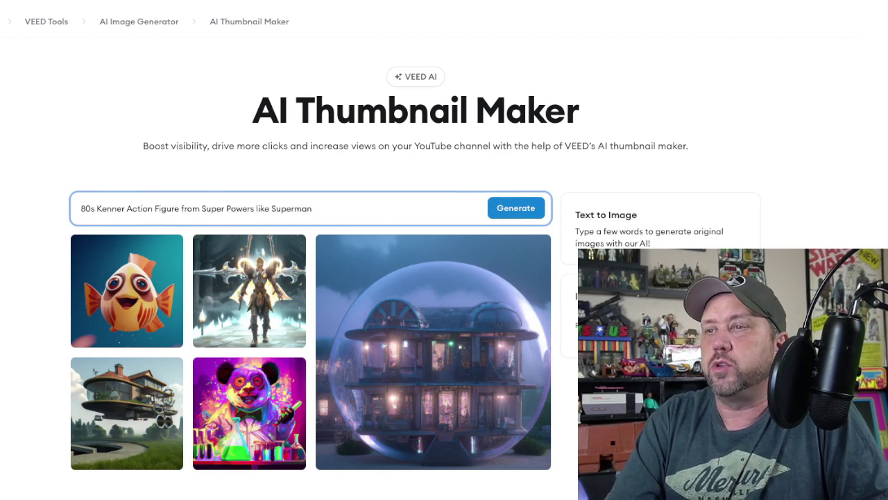
{"action": "key", "text": "Return"}
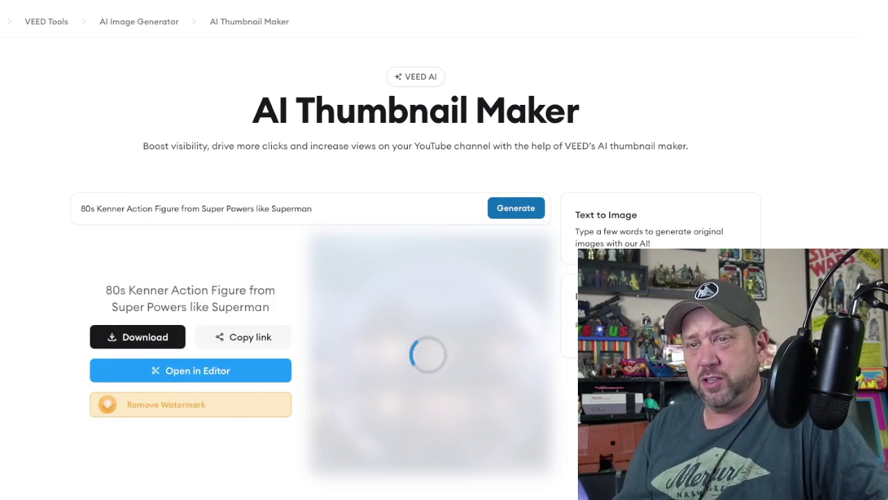
{"action": "scroll", "coordinate": [445, 278], "scroll_direction": "down", "scroll_amount": 2}
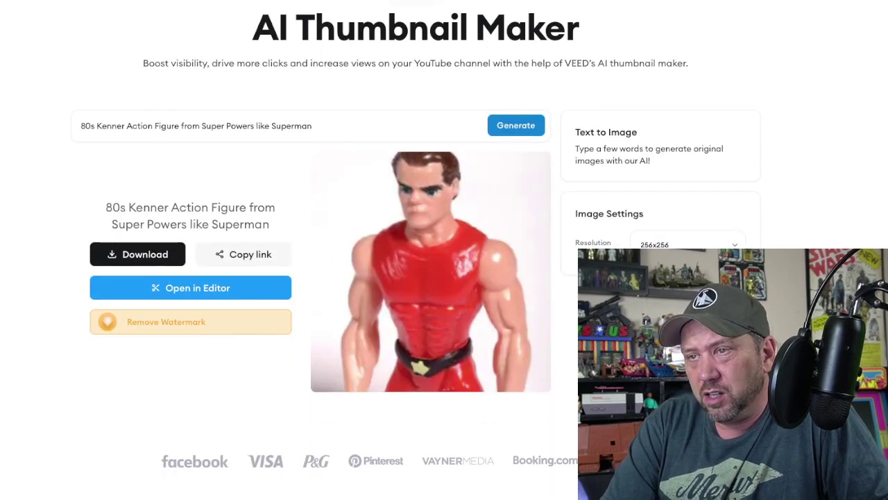
{"action": "scroll", "coordinate": [416, 277], "scroll_direction": "down", "scroll_amount": 1}
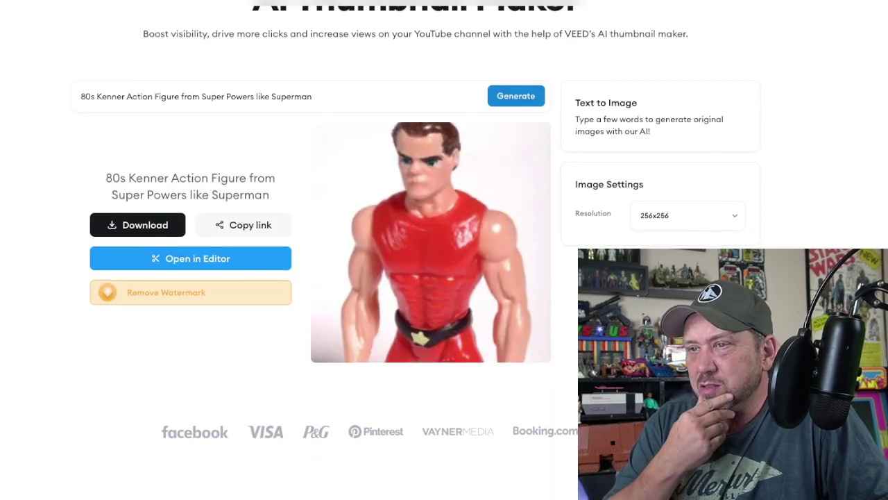